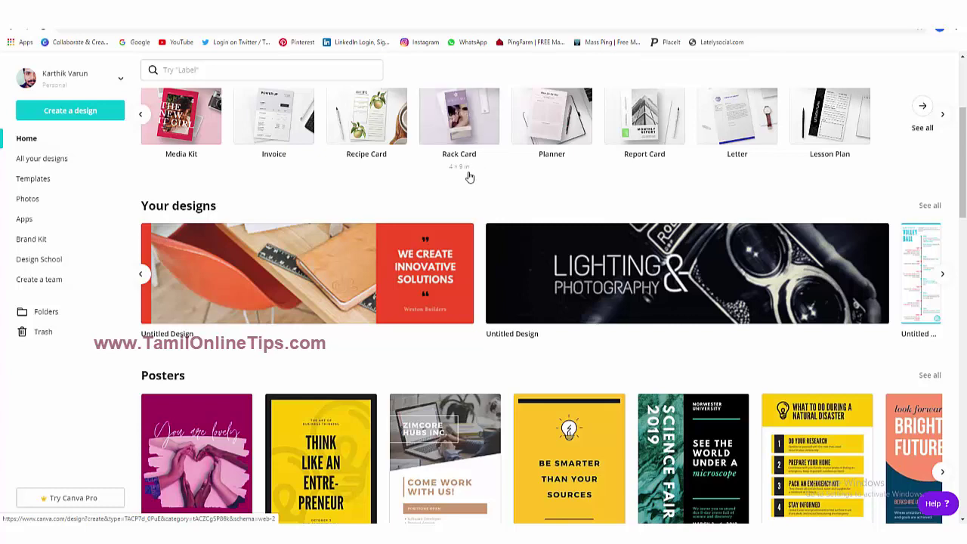
# - Create a blank rack card design and name it 'rackcard sample'
pyautogui.click(449, 125)
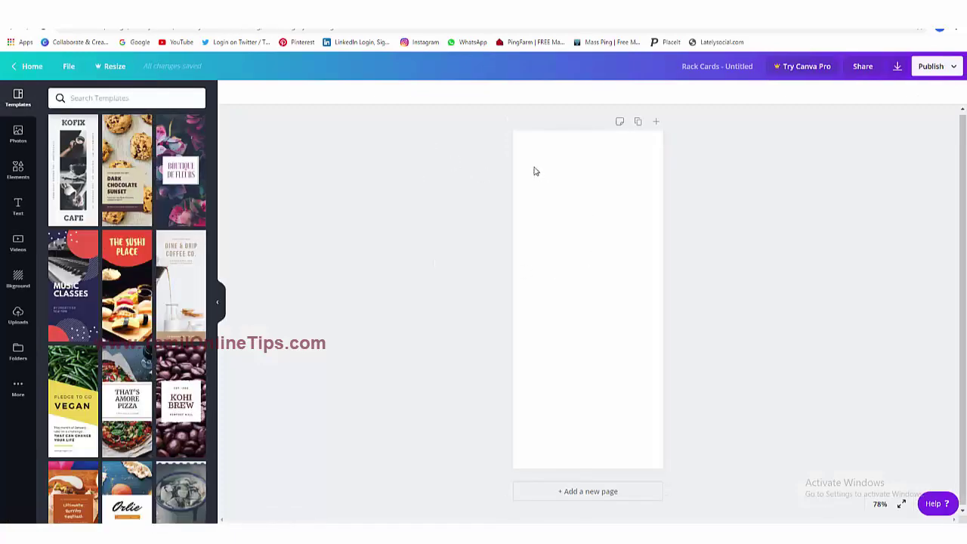
pyautogui.moveTo(547, 113)
pyautogui.mouseDown()
pyautogui.moveTo(655, 465)
pyautogui.moveTo(656, 441)
pyautogui.mouseUp()
pyautogui.moveTo(180, 170)
pyautogui.click(708, 69)
pyautogui.write('Lead rackcard s')
pyautogui.write('ample')
pyautogui.press('Return')
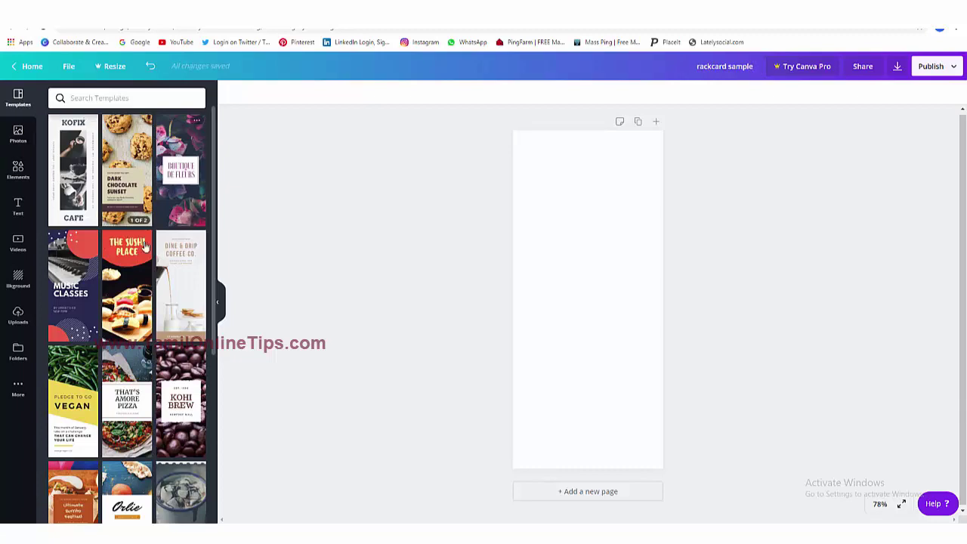
# - Scroll through the rack card templates, then show the Photos library
pyautogui.scroll(-3, 140, 242)
pyautogui.scroll(-4, 128, 230)
pyautogui.scroll(-1, 117, 220)
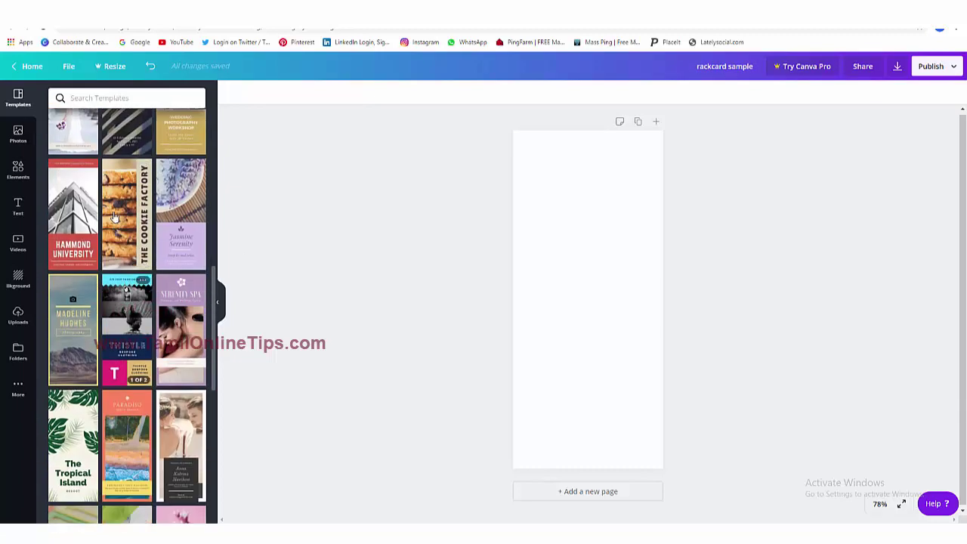
pyautogui.scroll(-3, 130, 348)
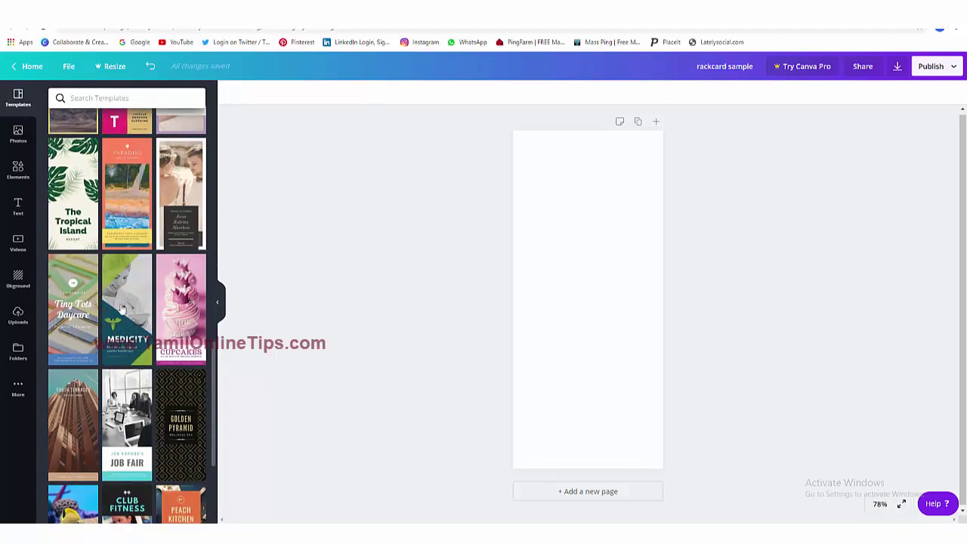
pyautogui.click(18, 134)
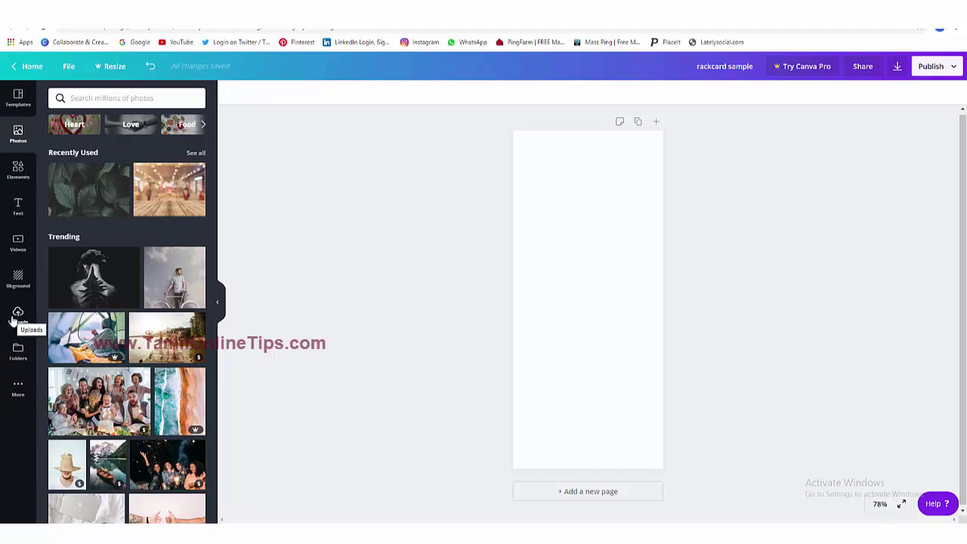
# - Browse Uploads and Elements, ending on the Text panel's heading and font combination options
pyautogui.click(17, 316)
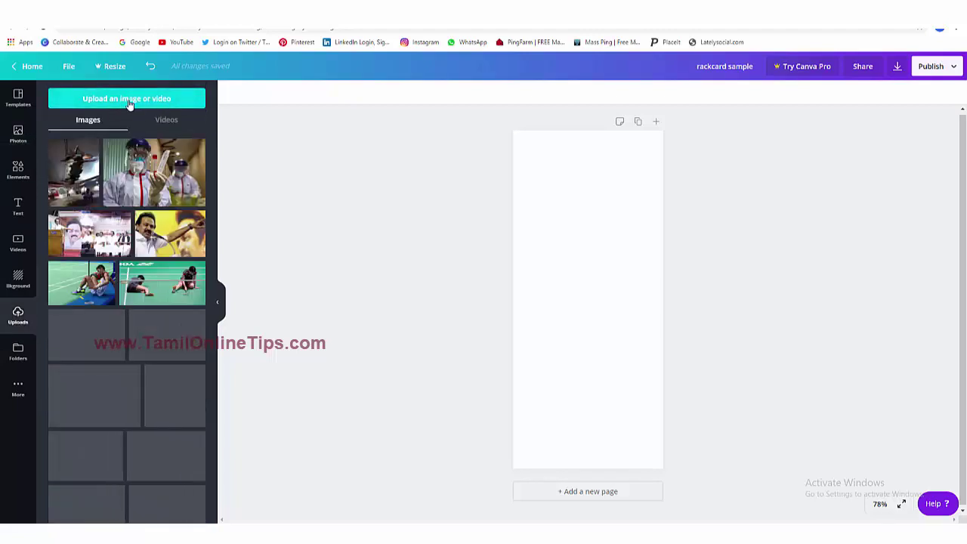
pyautogui.click(18, 171)
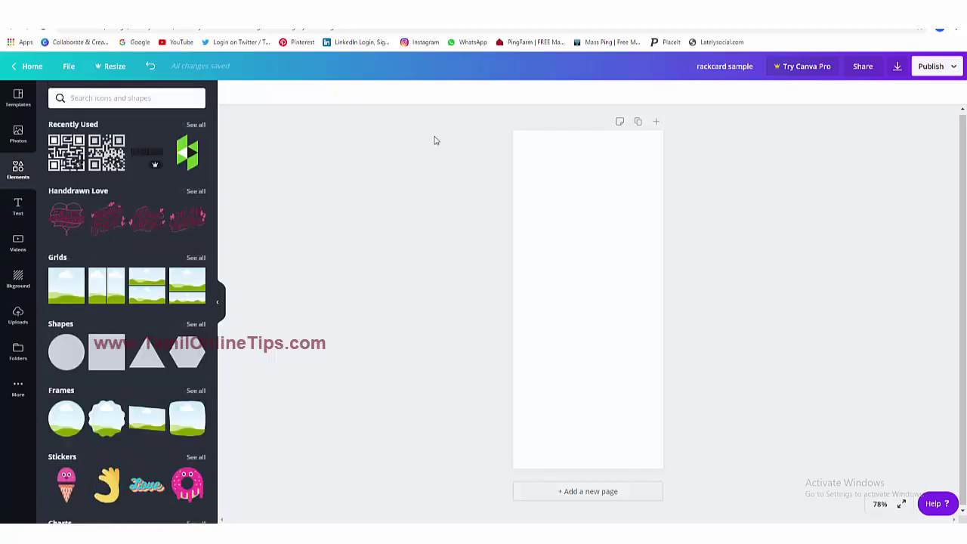
pyautogui.click(21, 216)
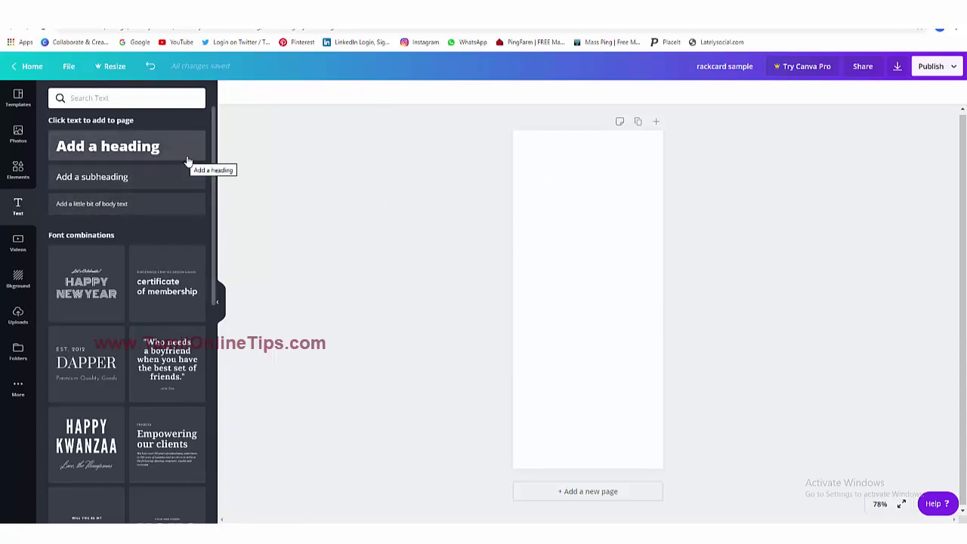
# - Scroll through the Text panel's font combinations
pyautogui.scroll(-3, 151, 413)
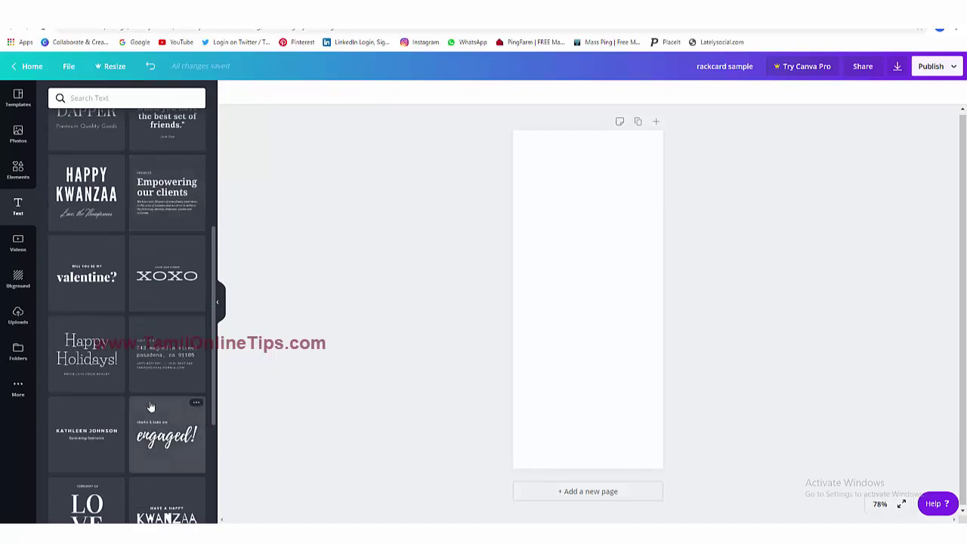
pyautogui.scroll(-3, 159, 378)
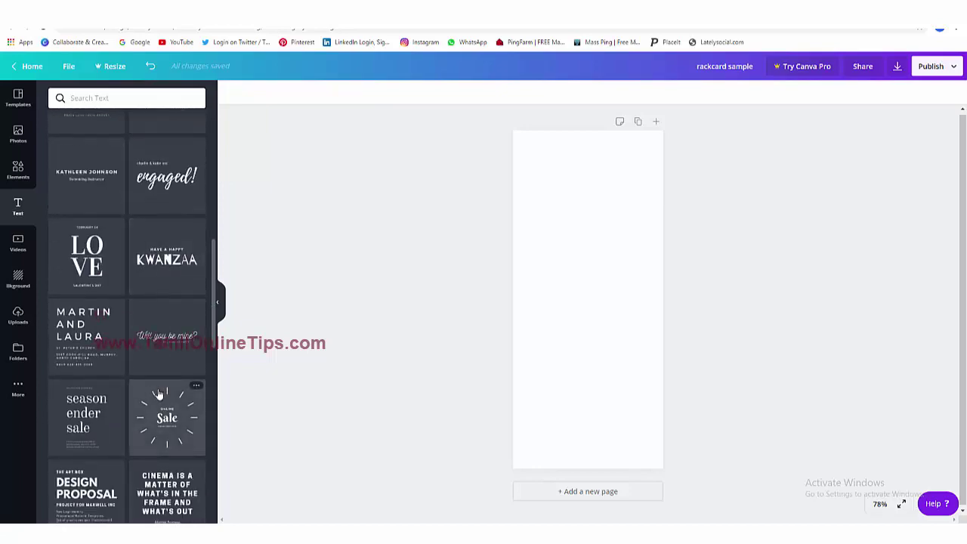
pyautogui.scroll(-3, 158, 394)
pyautogui.scroll(-3, 159, 395)
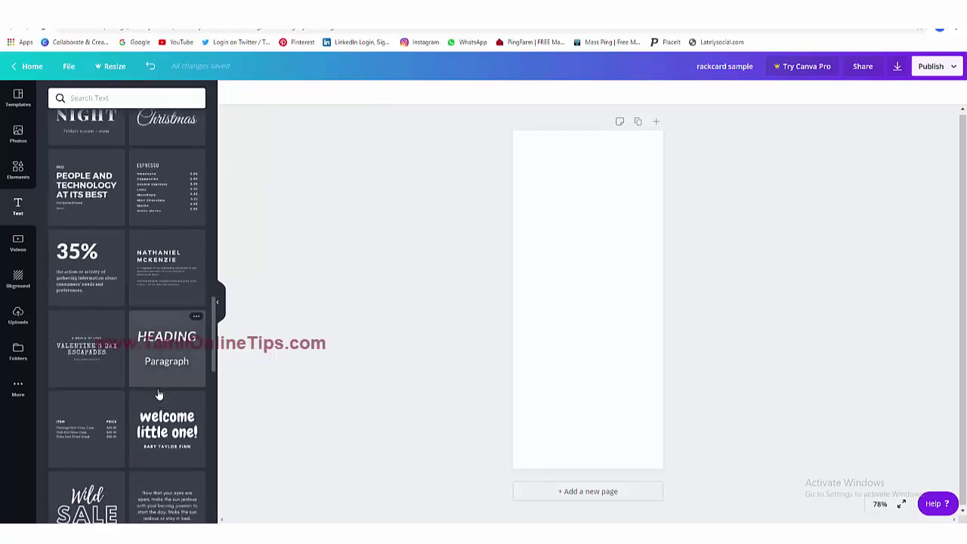
pyautogui.scroll(-2, 157, 388)
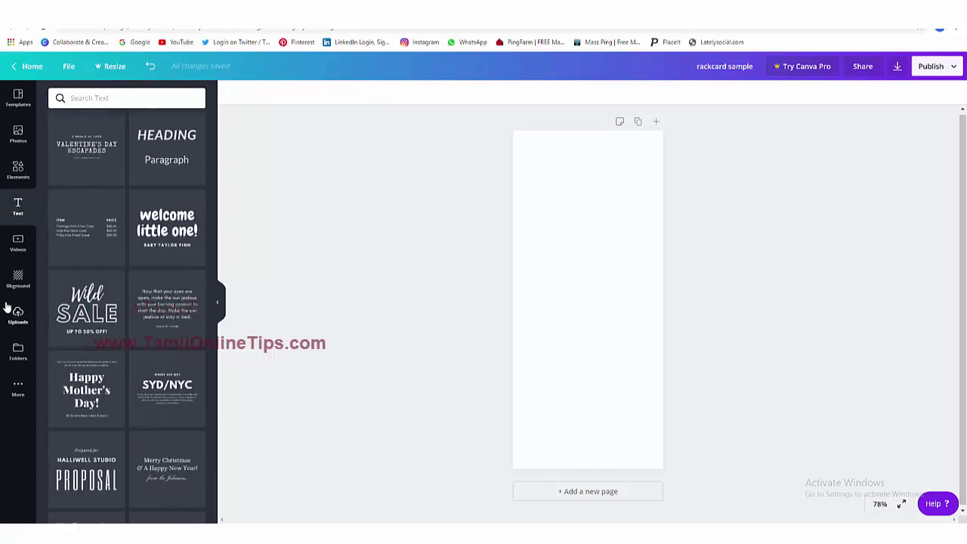
# - Browse the Background panel's colour swatches and stock background images
pyautogui.click(18, 280)
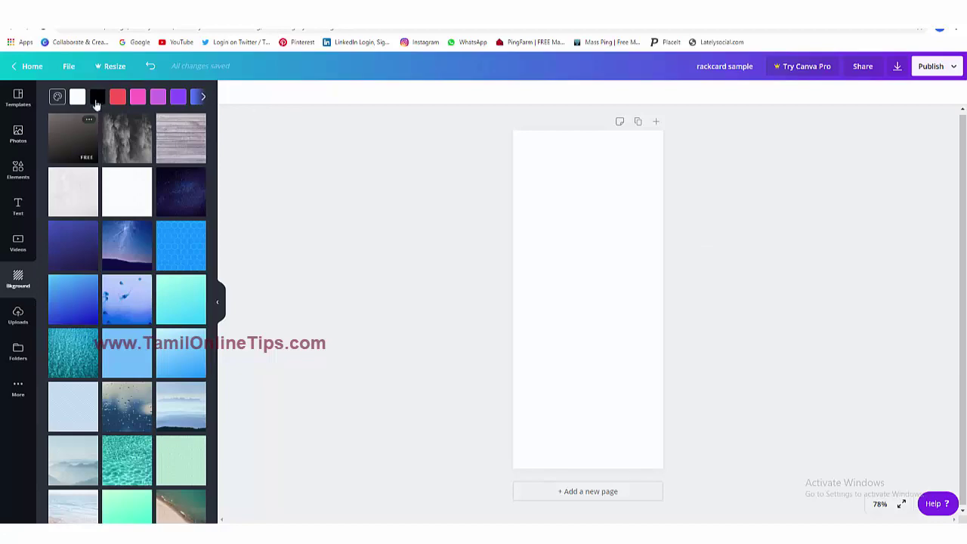
pyautogui.scroll(-5, 166, 382)
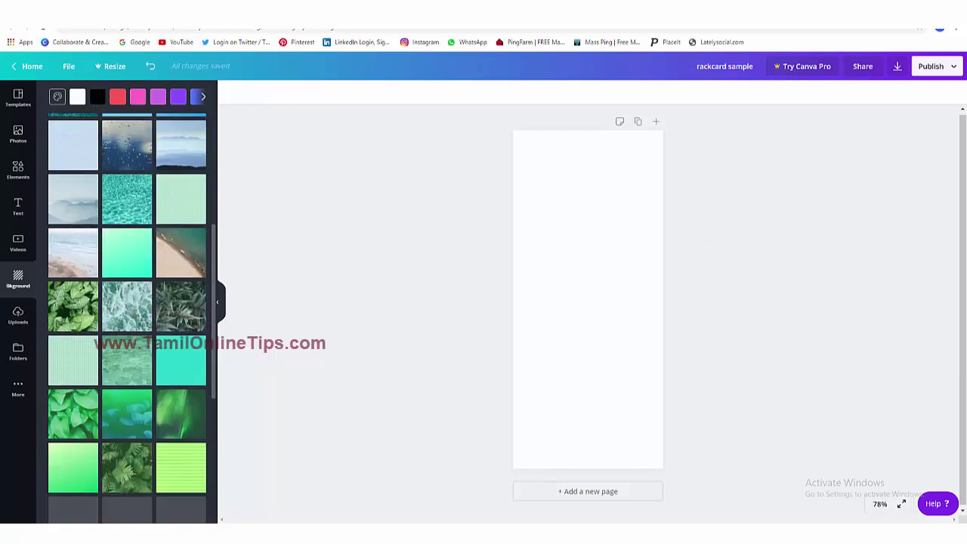
pyautogui.scroll(-1, 136, 340)
pyautogui.scroll(-2, 94, 363)
pyautogui.scroll(-4, 93, 362)
pyautogui.scroll(1, 94, 364)
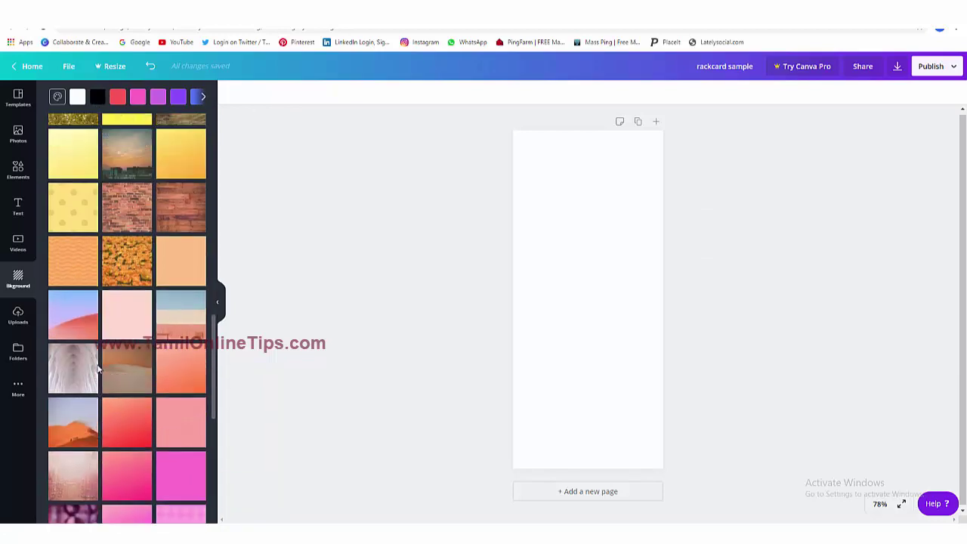
pyautogui.scroll(3, 94, 366)
pyautogui.scroll(4, 95, 370)
pyautogui.scroll(3, 94, 370)
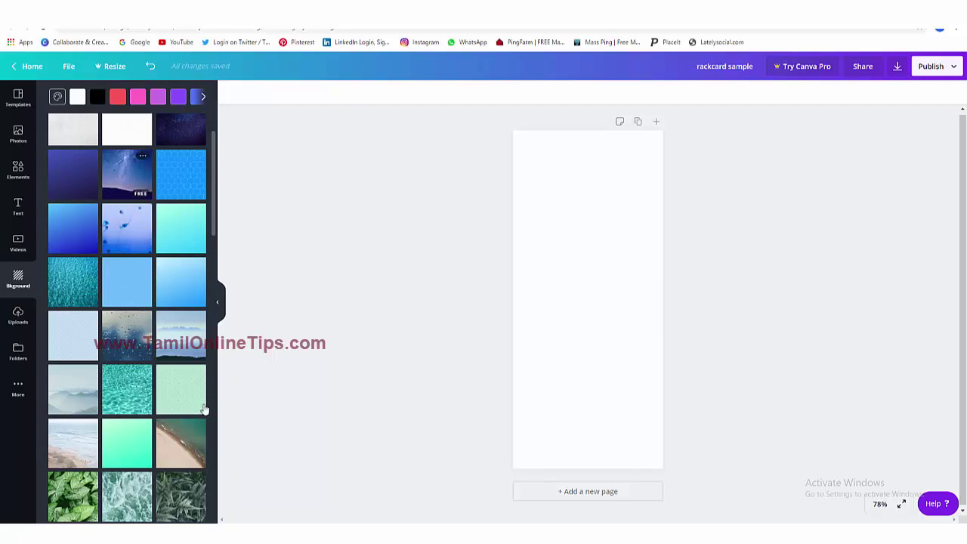
# - Apply the Orange Food Restaurant (Orlie) template's first page to the rack card
pyautogui.click(18, 104)
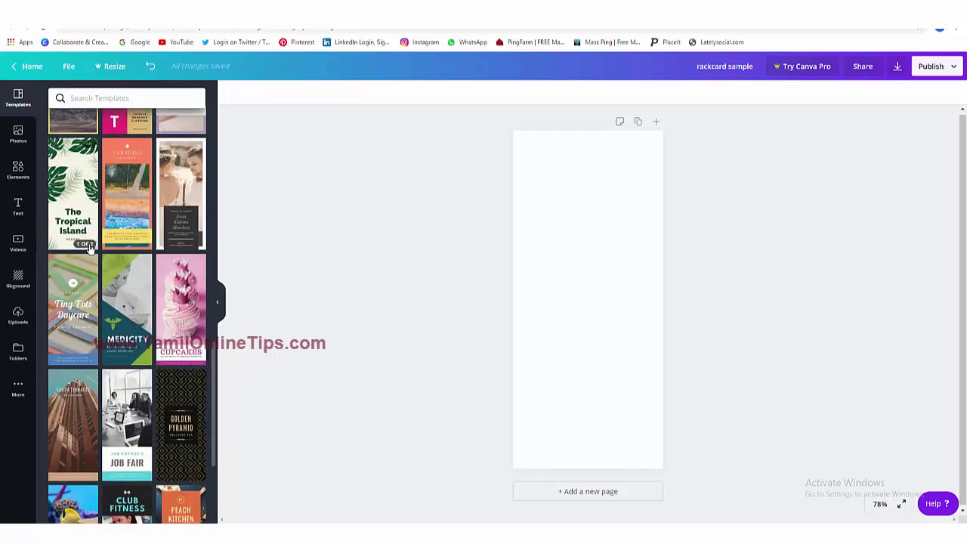
pyautogui.scroll(5, 108, 324)
pyautogui.scroll(5, 108, 323)
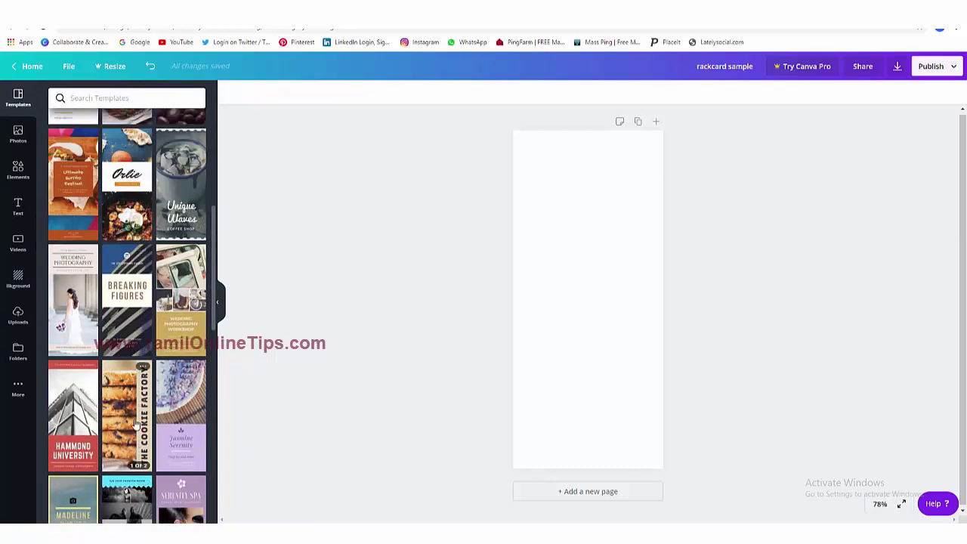
pyautogui.scroll(3, 108, 323)
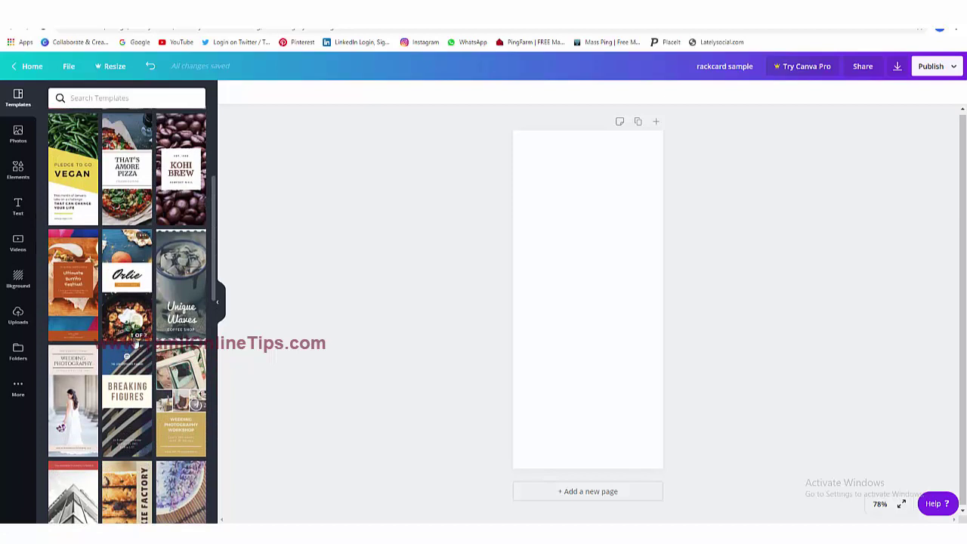
pyautogui.click(128, 257)
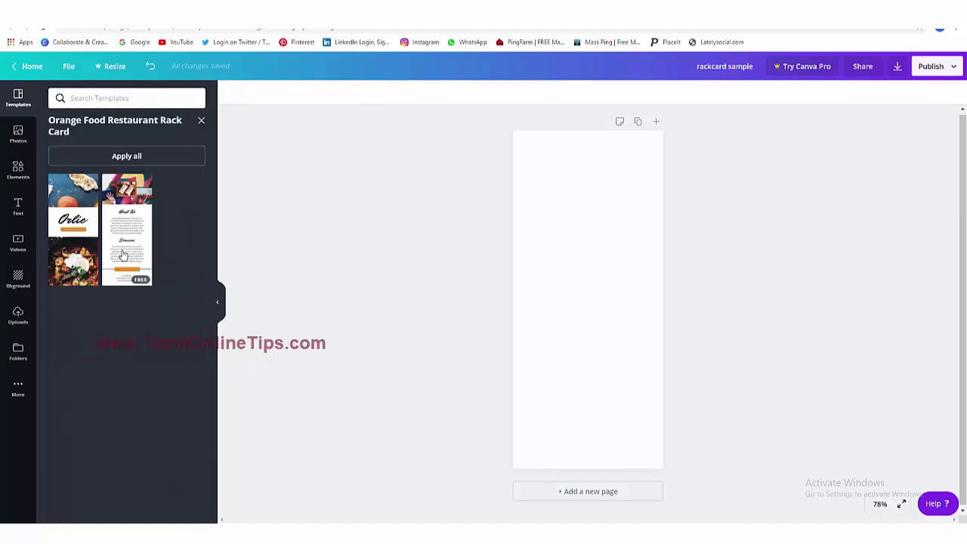
pyautogui.click(71, 211)
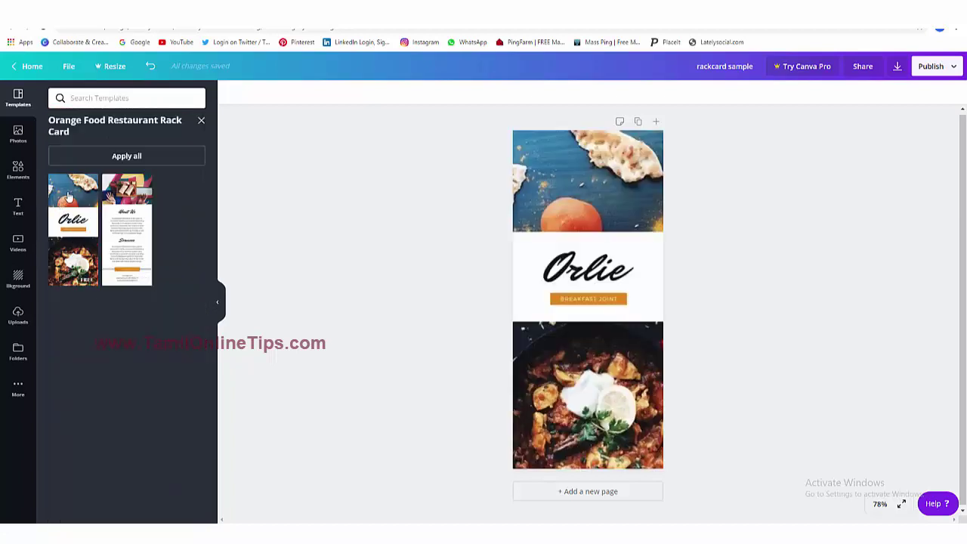
pyautogui.click(537, 276)
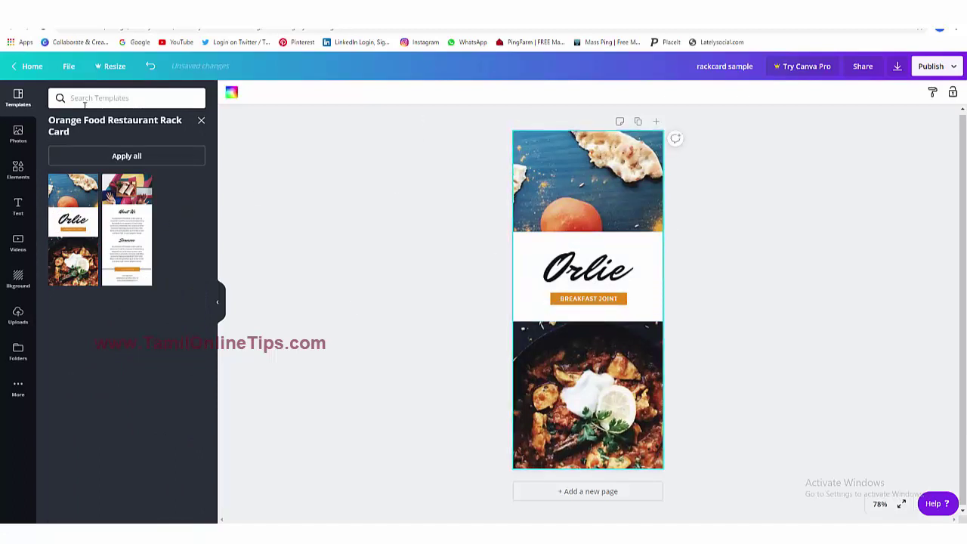
pyautogui.click(201, 121)
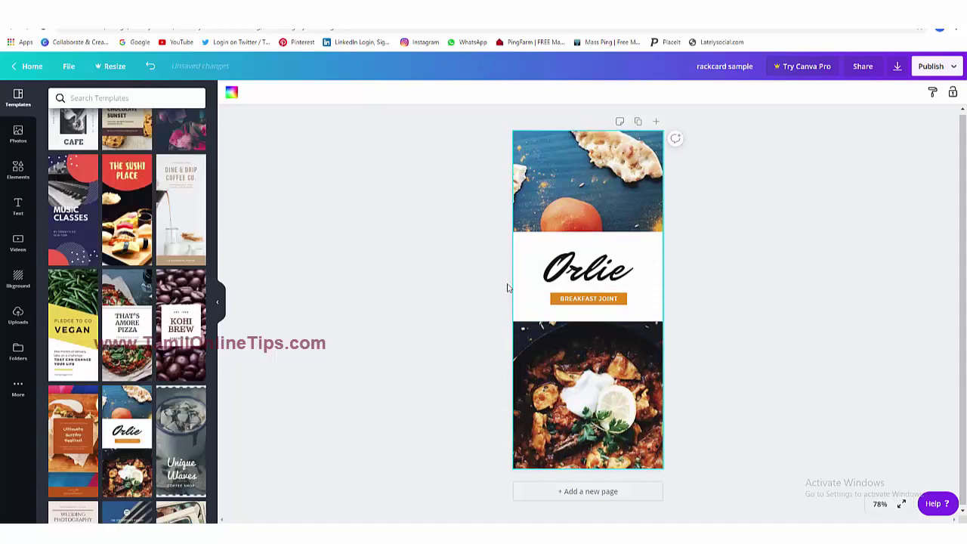
pyautogui.click(589, 272)
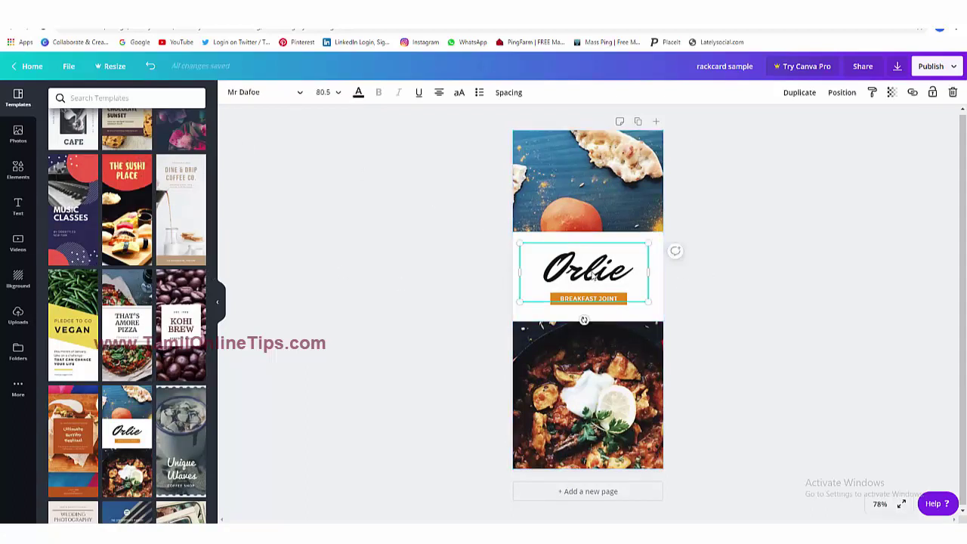
pyautogui.press('Delete')
pyautogui.click(594, 297)
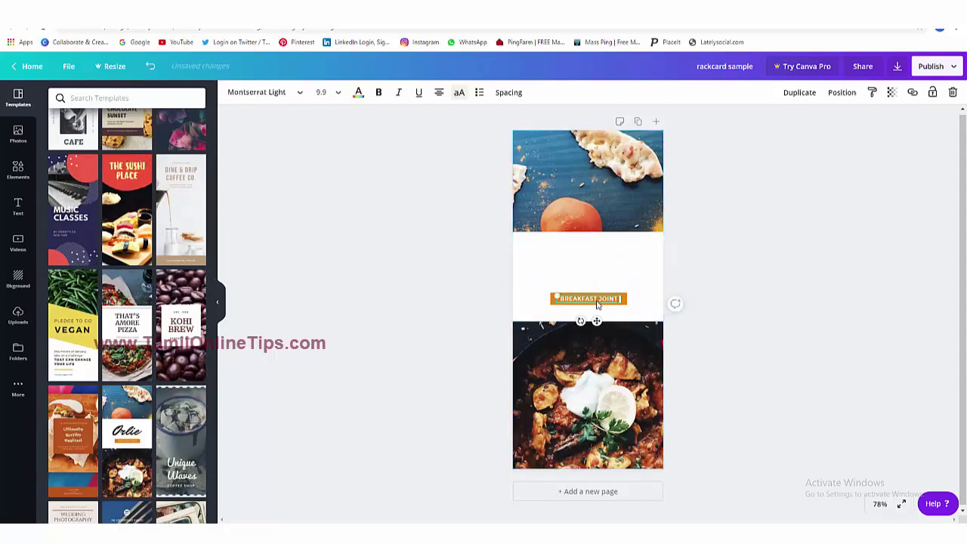
pyautogui.press('Delete')
pyautogui.moveTo(589, 285)
pyautogui.mouseDown()
pyautogui.moveTo(590, 302)
pyautogui.moveTo(587, 285)
pyautogui.mouseUp()
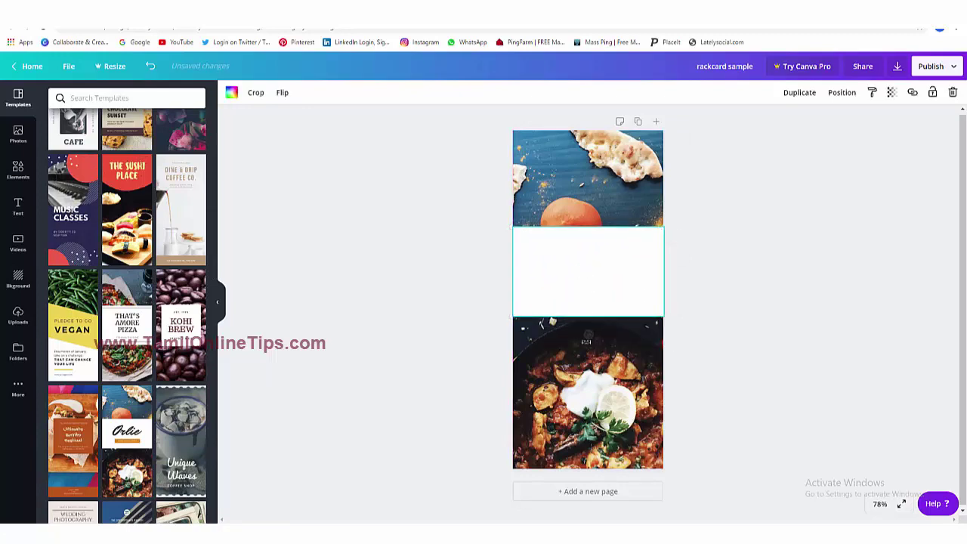
pyautogui.click(17, 205)
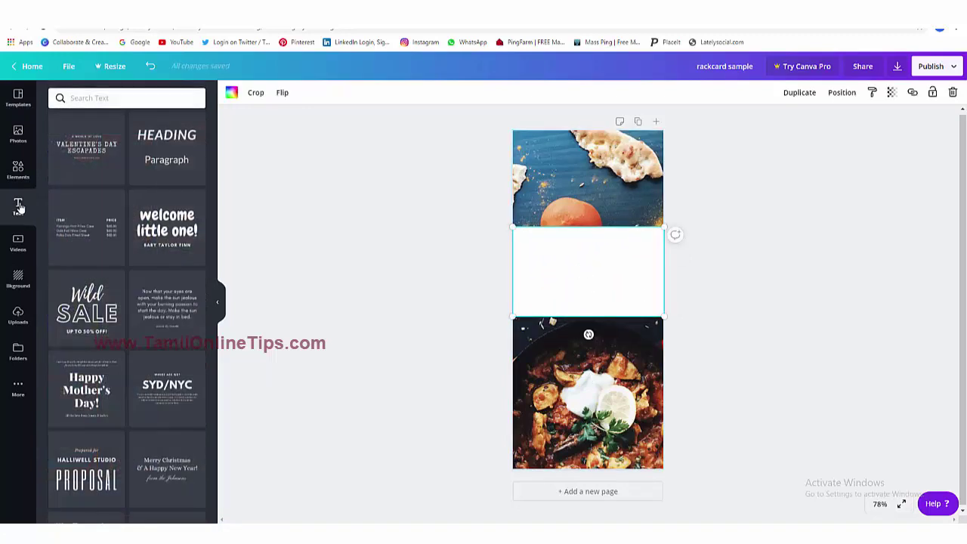
pyautogui.scroll(1, 121, 302)
pyautogui.scroll(3, 144, 272)
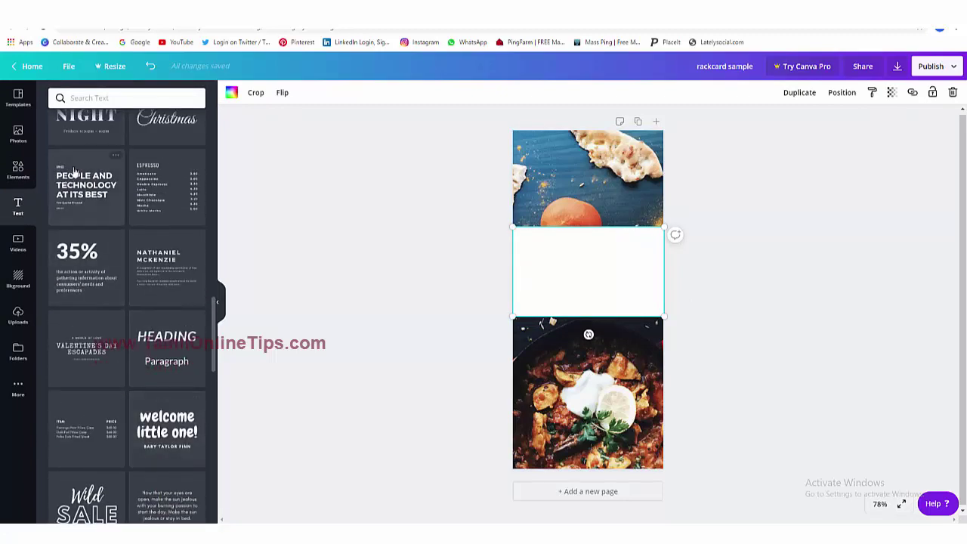
pyautogui.scroll(2, 159, 244)
pyautogui.scroll(5, 158, 244)
pyautogui.scroll(2, 134, 358)
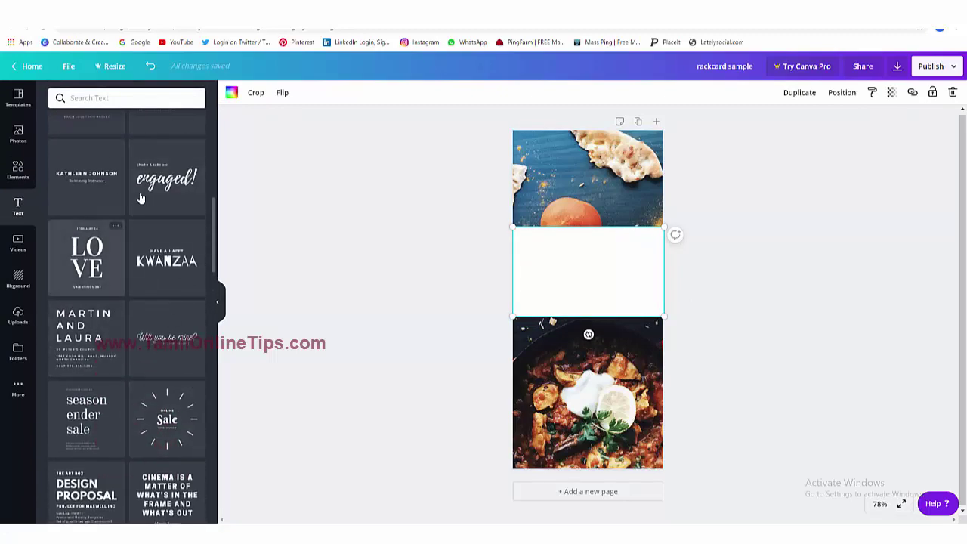
pyautogui.scroll(-4, 135, 358)
pyautogui.scroll(-3, 80, 300)
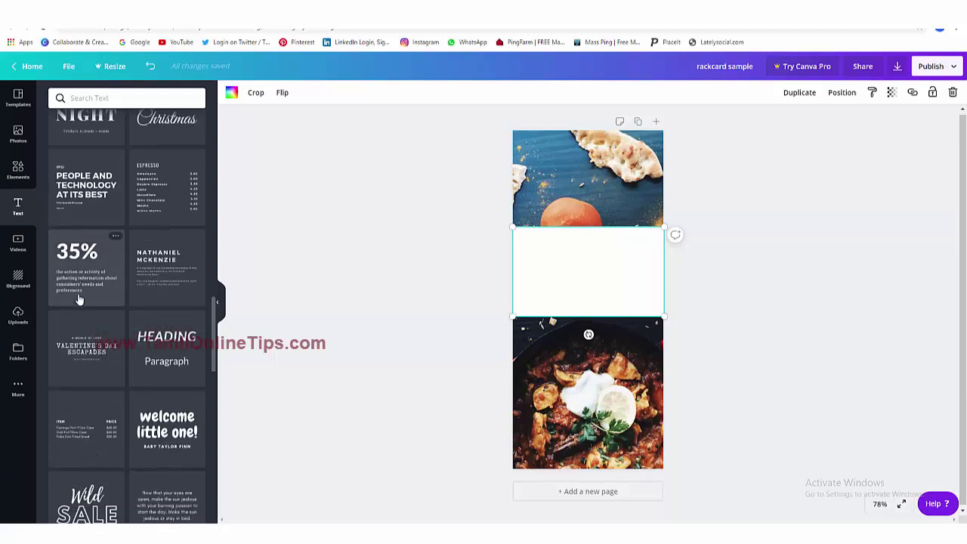
pyautogui.scroll(-3, 120, 348)
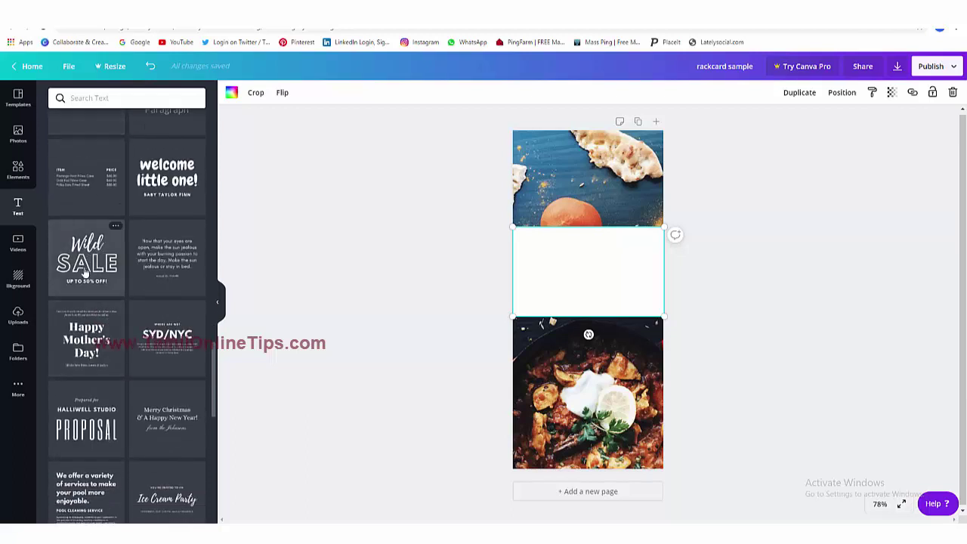
# - Place the Wild SALE text template in the white band and change Wild to 'Fresh'
pyautogui.moveTo(89, 260); pyautogui.dragTo(591, 272)
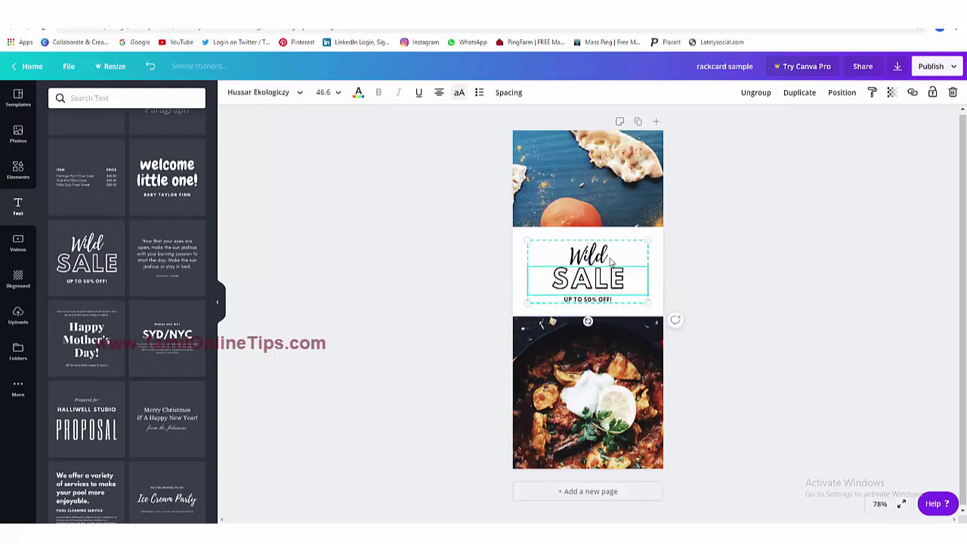
pyautogui.click(609, 255)
pyautogui.press('BackSpace')
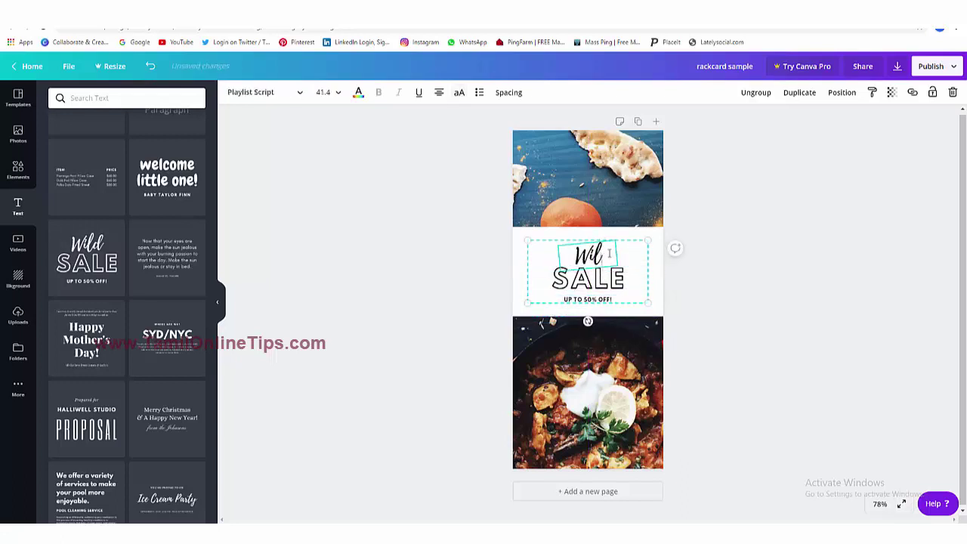
pyautogui.press('BackSpace')
pyautogui.press('BackSpace')
pyautogui.press('BackSpace')
pyautogui.write('Fres')
pyautogui.write('h')
# - Change the SALE line to 'FOOD' and the small discount line to 'HOUSE'
pyautogui.doubleClick(613, 281)
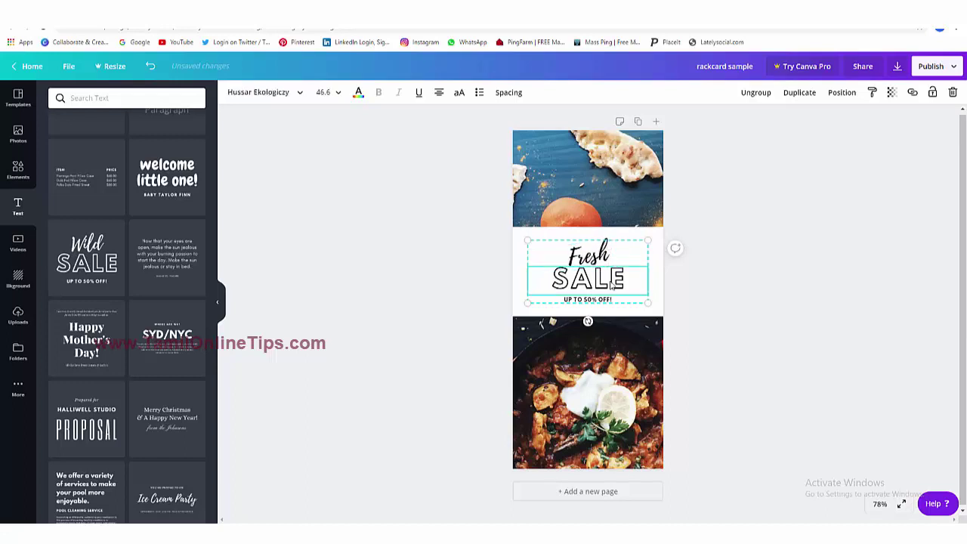
pyautogui.press('BackSpace')
pyautogui.write('FOO')
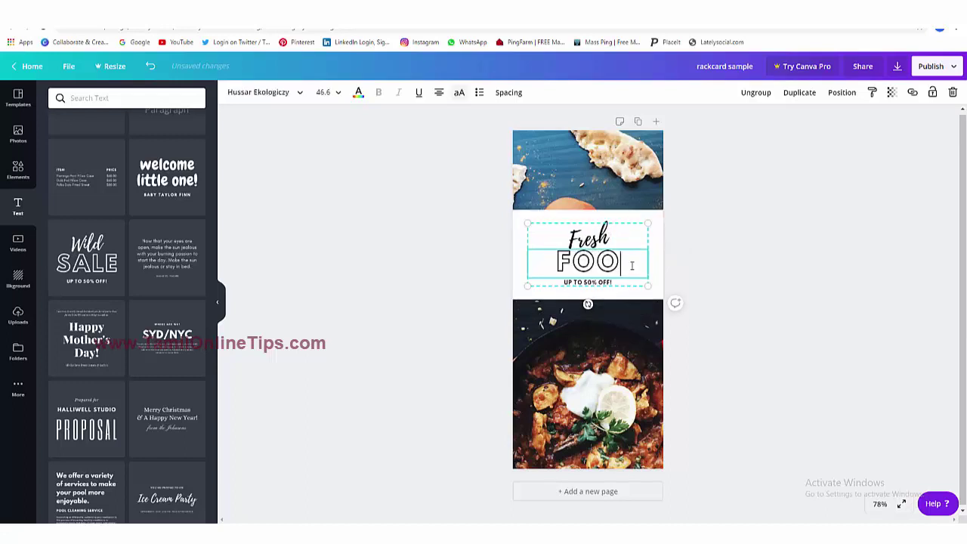
pyautogui.write('D')
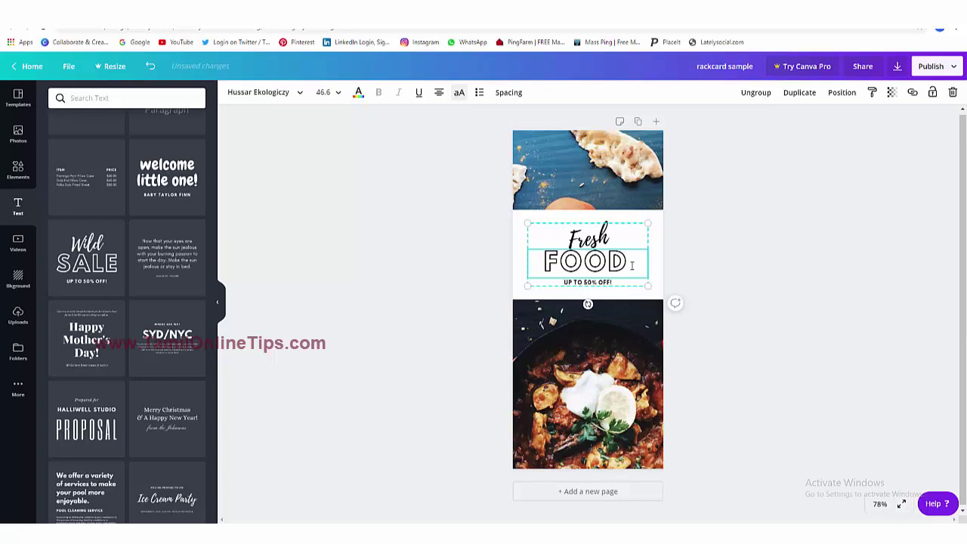
pyautogui.write(' HOUSE')
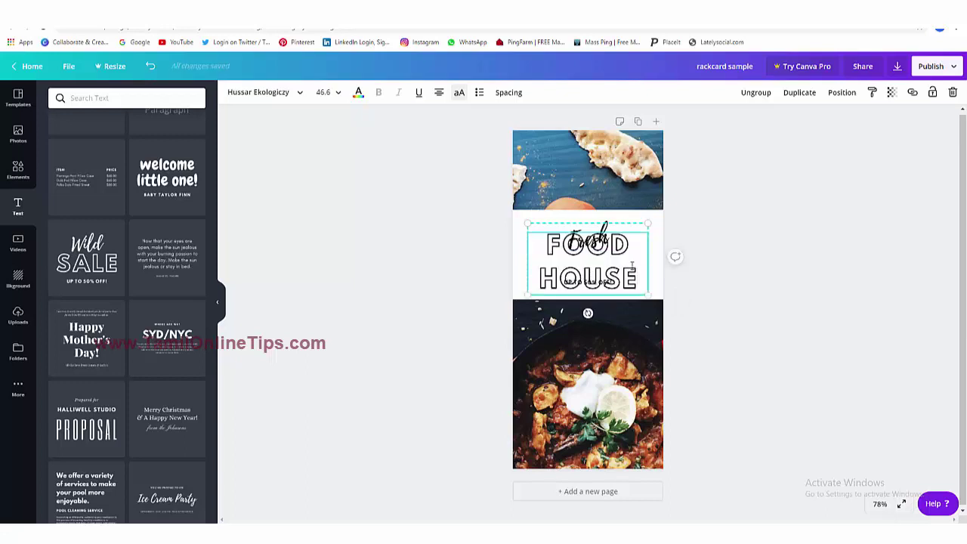
pyautogui.press('BackSpace')
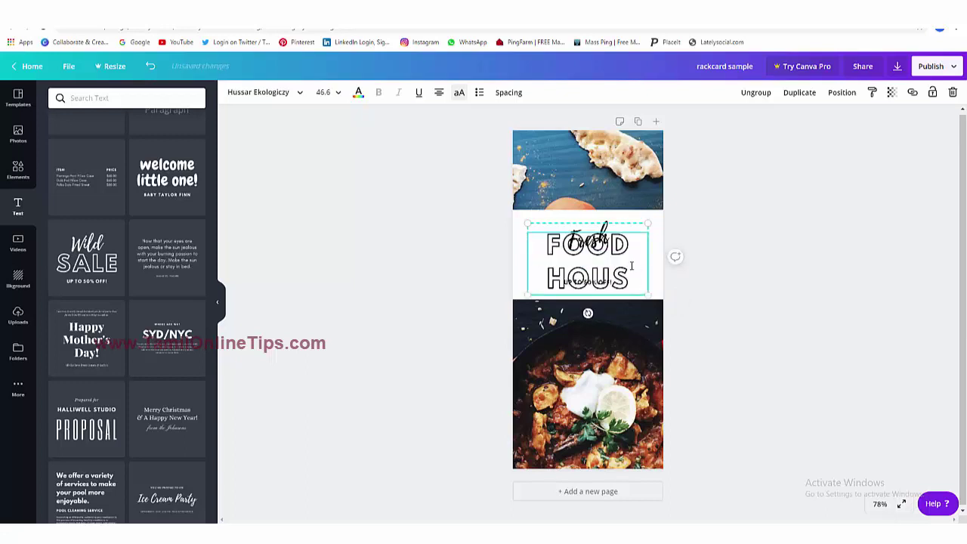
pyautogui.press('BackSpace')
pyautogui.press('BackSpace')
pyautogui.press('BackSpace')
pyautogui.click(664, 244)
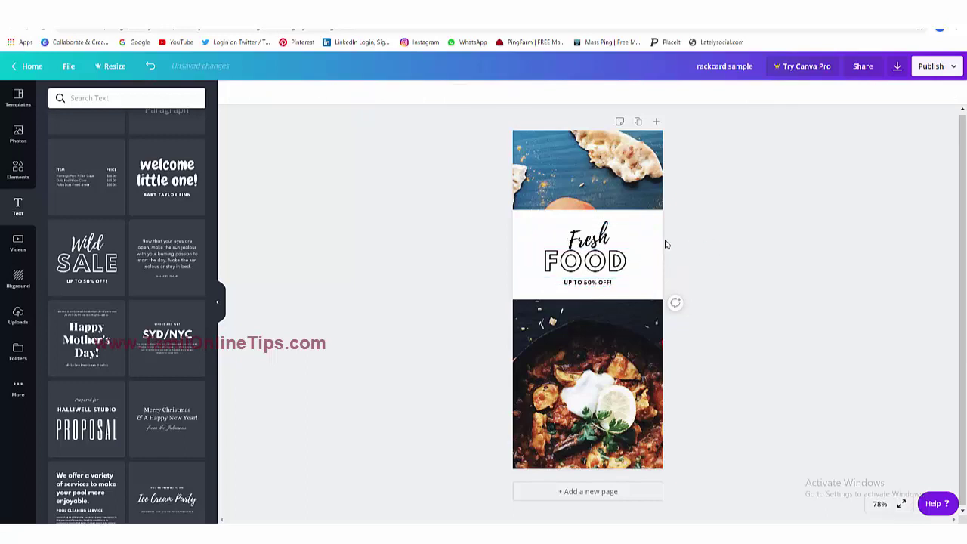
pyautogui.doubleClick(610, 281)
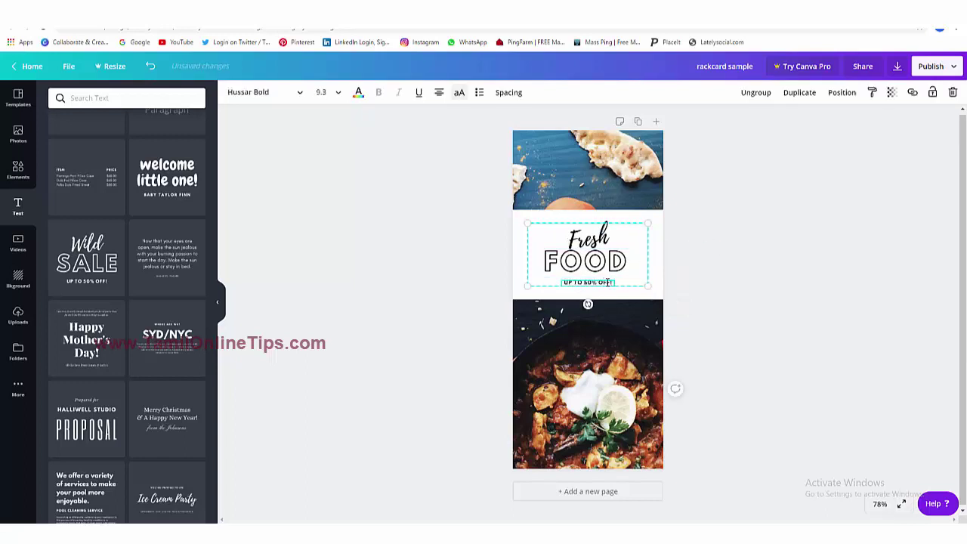
pyautogui.press('BackSpace')
pyautogui.press('BackSpace')
pyautogui.press('BackSpace')
pyautogui.click(684, 264)
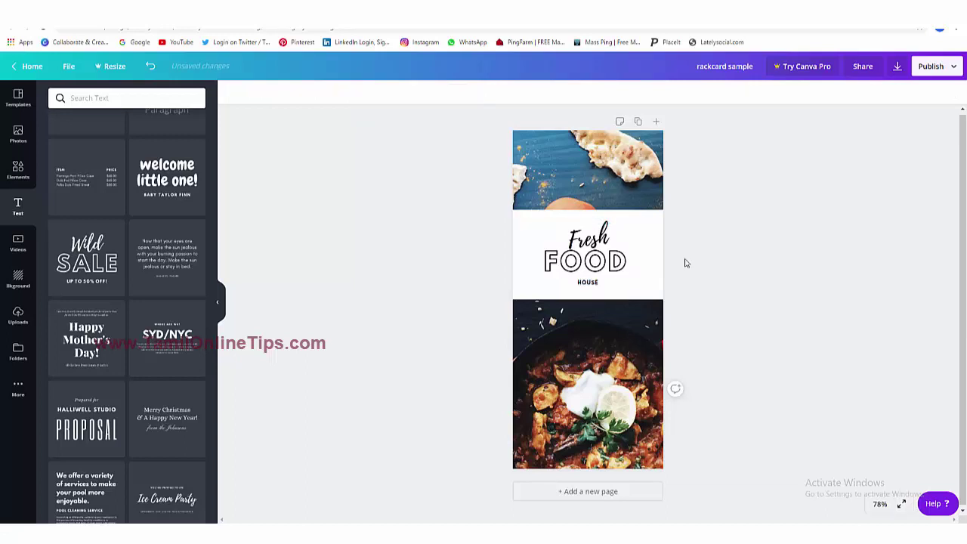
pyautogui.click(563, 250)
pyautogui.click(781, 222)
# - Search photos for 'pizza' and fill both frames with a dark pizza-and-tomatoes photo
pyautogui.click(585, 461)
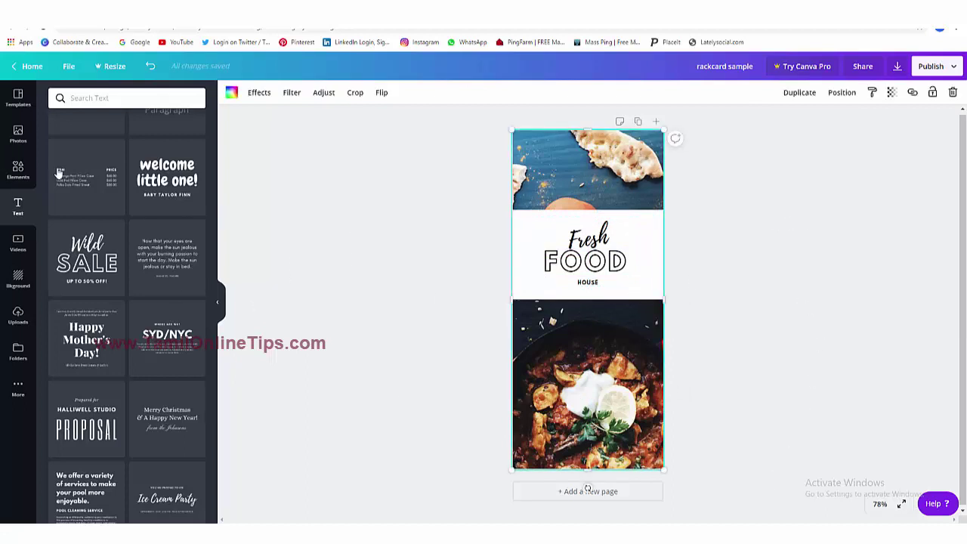
pyautogui.click(113, 98)
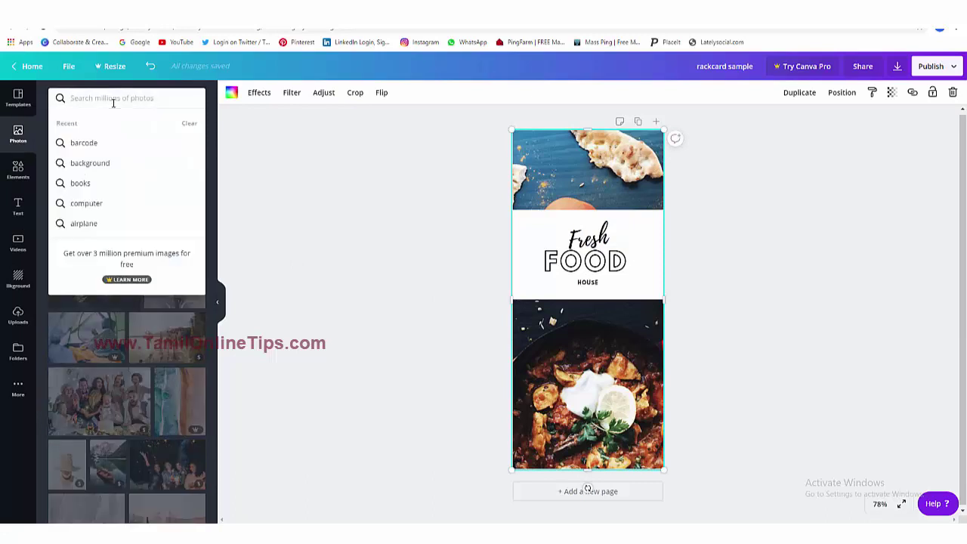
pyautogui.write('pizza')
pyautogui.press('Return')
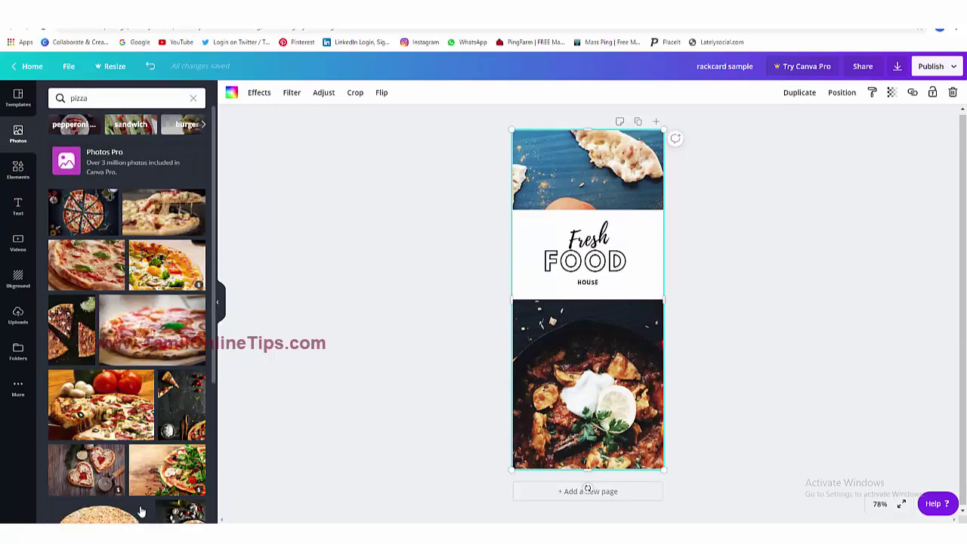
pyautogui.moveTo(144, 378); pyautogui.dragTo(551, 362)
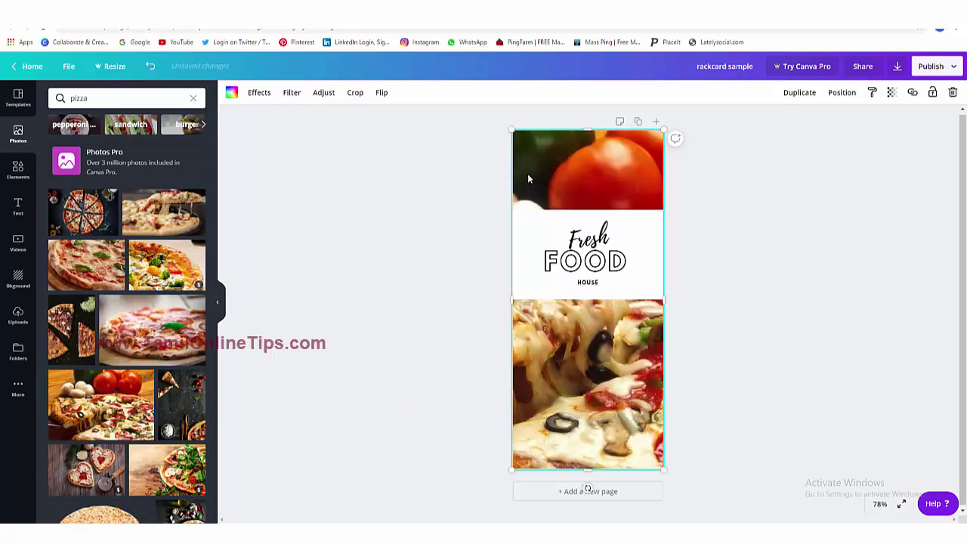
pyautogui.moveTo(151, 330); pyautogui.dragTo(582, 345)
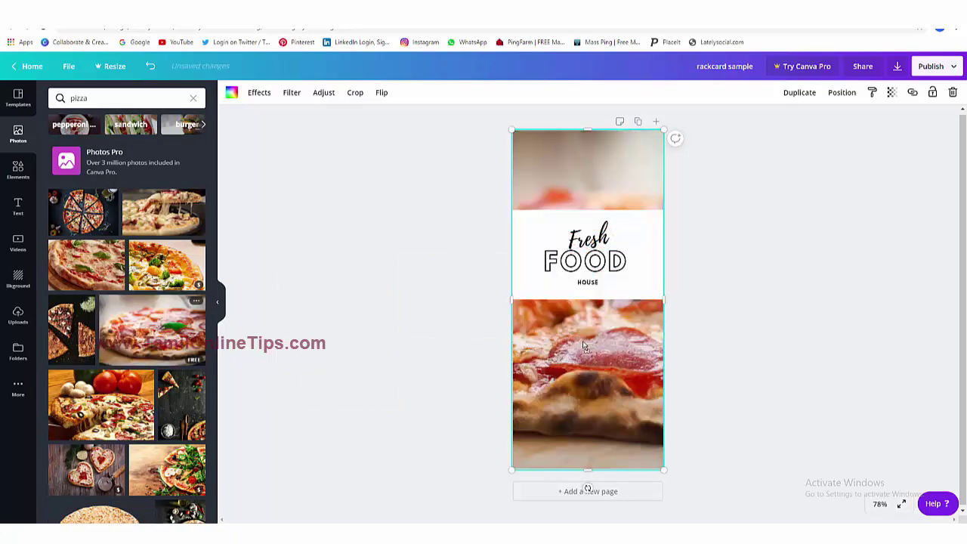
pyautogui.scroll(-5, 142, 381)
pyautogui.moveTo(180, 285)
pyautogui.mouseDown()
pyautogui.moveTo(382, 356)
pyautogui.moveTo(576, 327)
pyautogui.mouseUp()
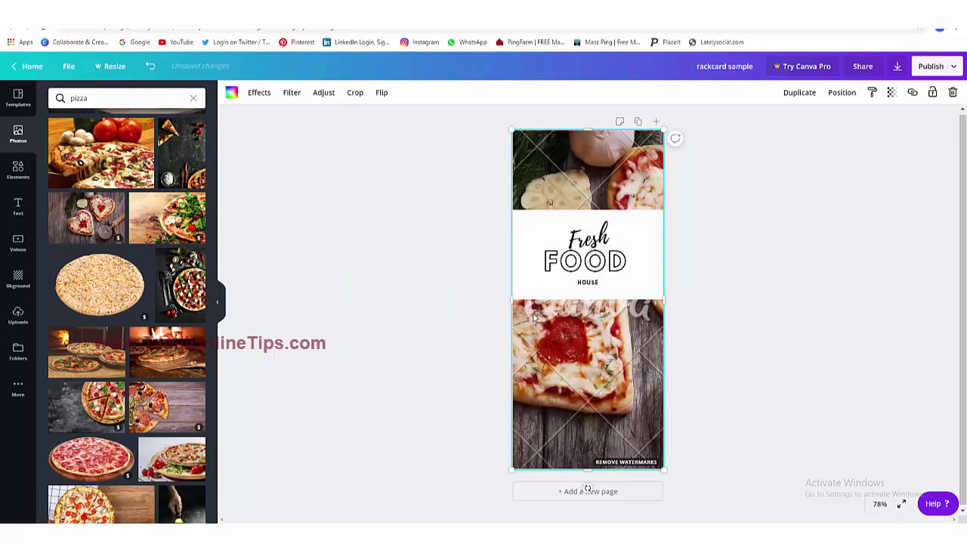
pyautogui.moveTo(179, 285); pyautogui.dragTo(543, 355)
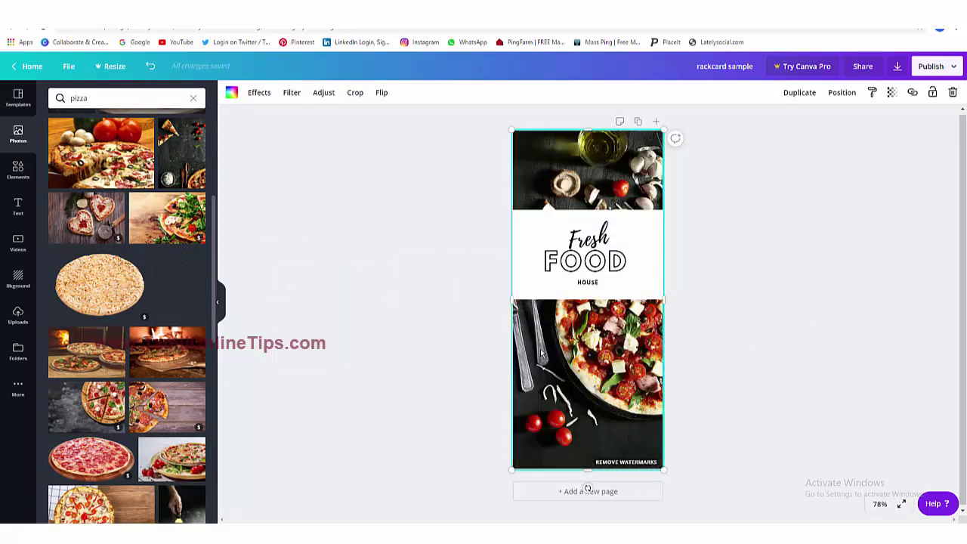
pyautogui.click(835, 228)
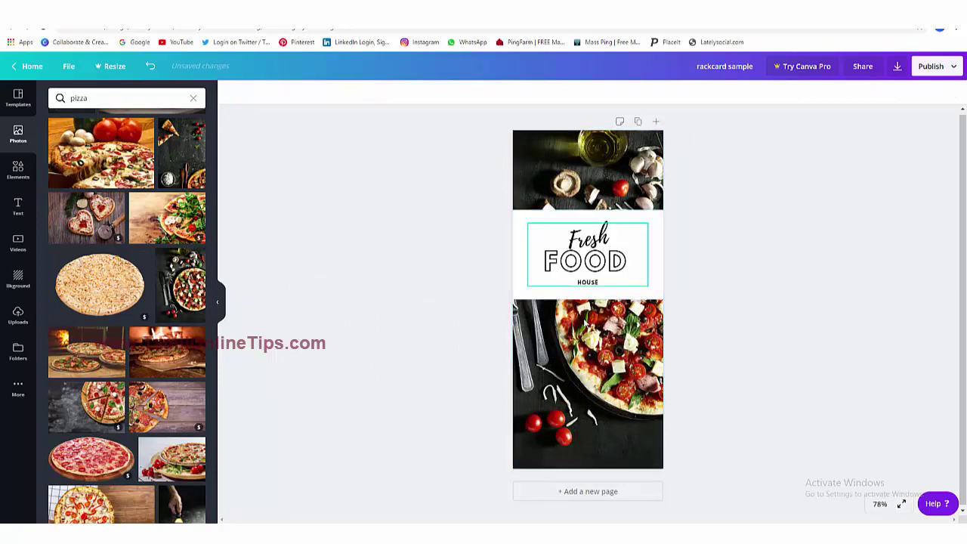
# - Add a square and reshape it into a wide white bar over the pizza photo
pyautogui.click(18, 171)
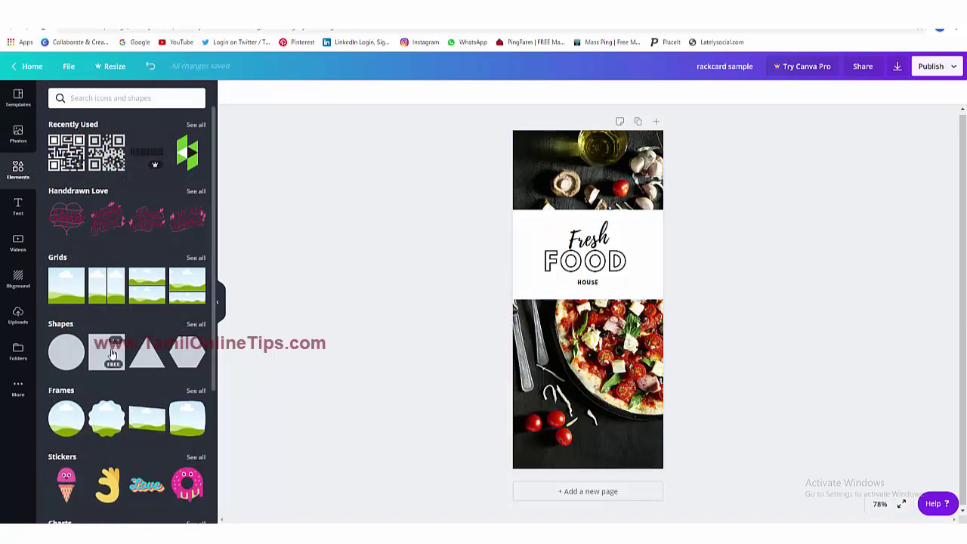
pyautogui.scroll(-3, 113, 370)
pyautogui.scroll(3, 113, 372)
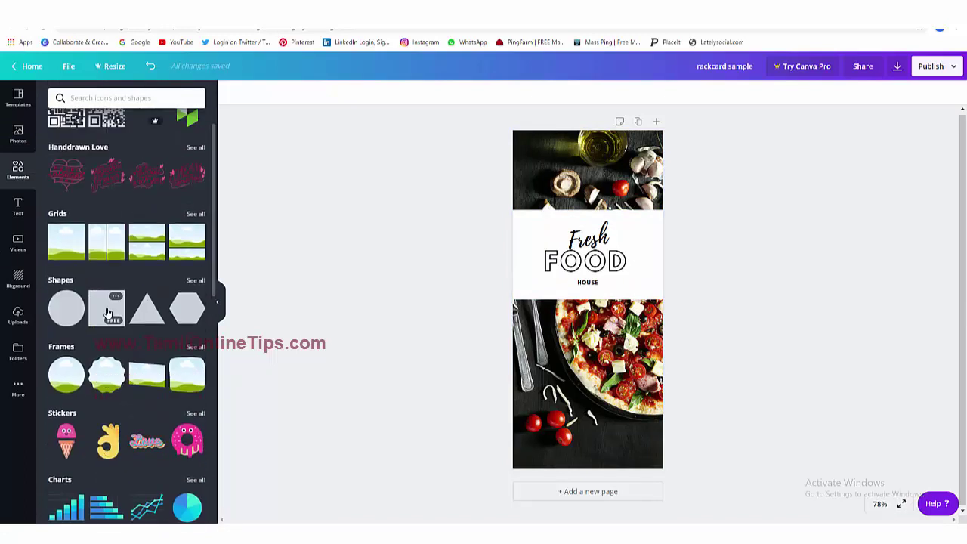
pyautogui.click(106, 308)
pyautogui.moveTo(587, 242); pyautogui.dragTo(583, 363)
pyautogui.click(231, 93)
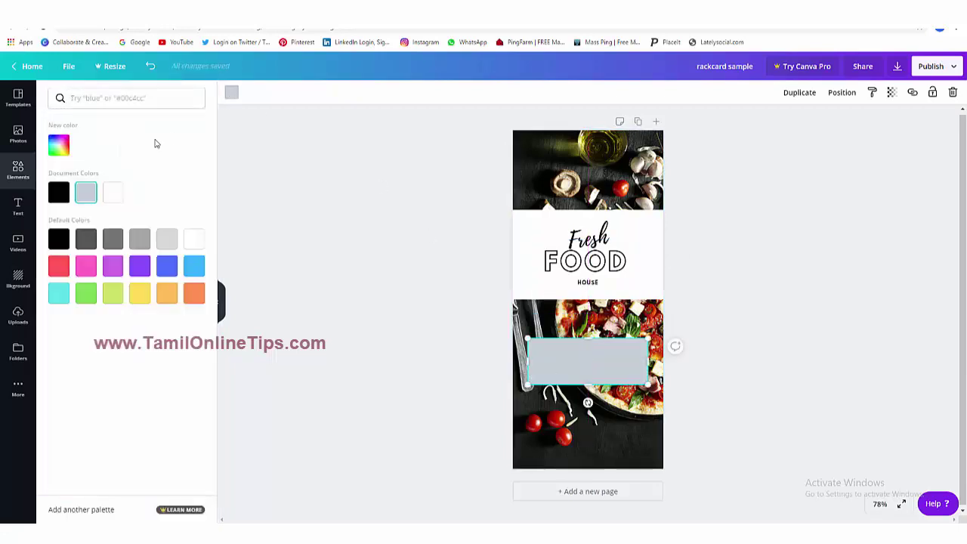
pyautogui.click(113, 193)
pyautogui.click(861, 341)
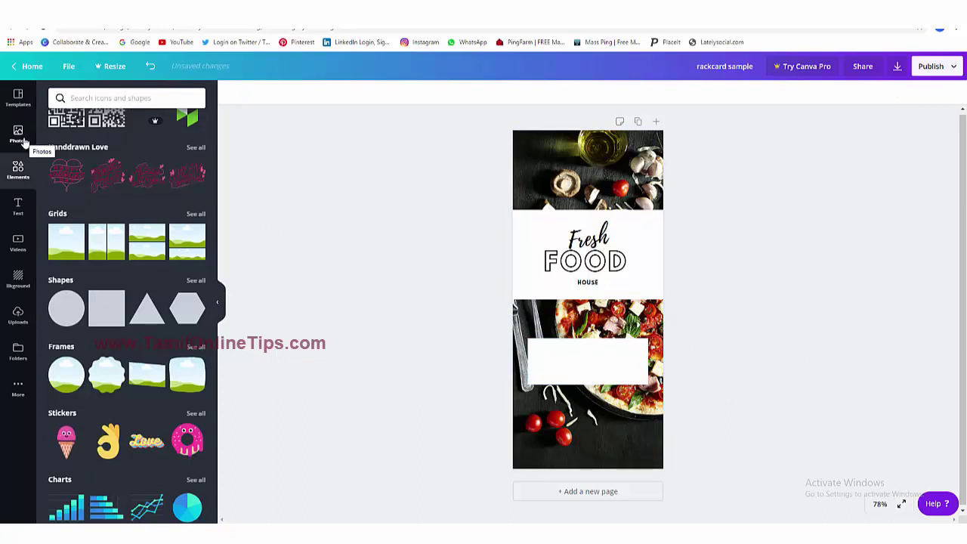
pyautogui.click(18, 205)
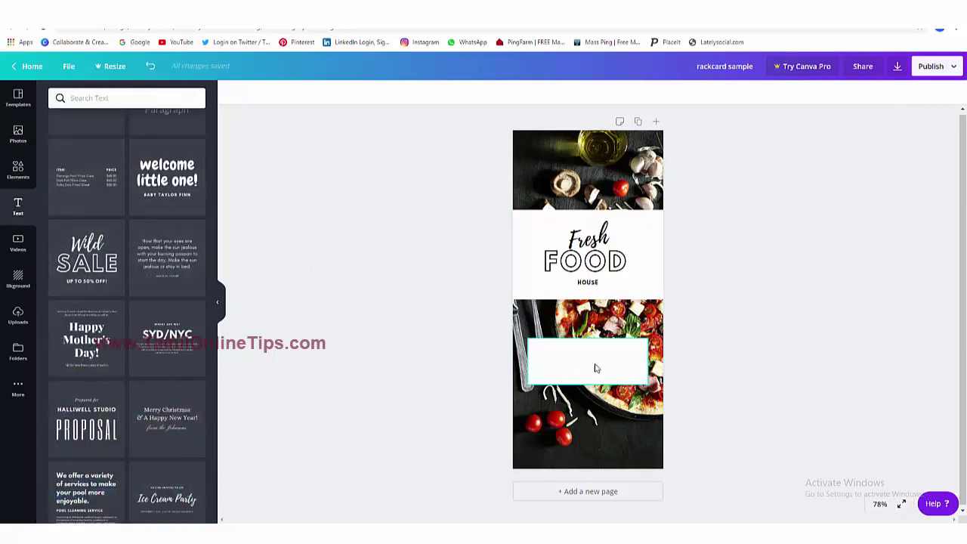
# - Place the 'welcome little one!' text template on the bar and retype it 'Delicious Food is Here'
pyautogui.moveTo(189, 193); pyautogui.dragTo(594, 367)
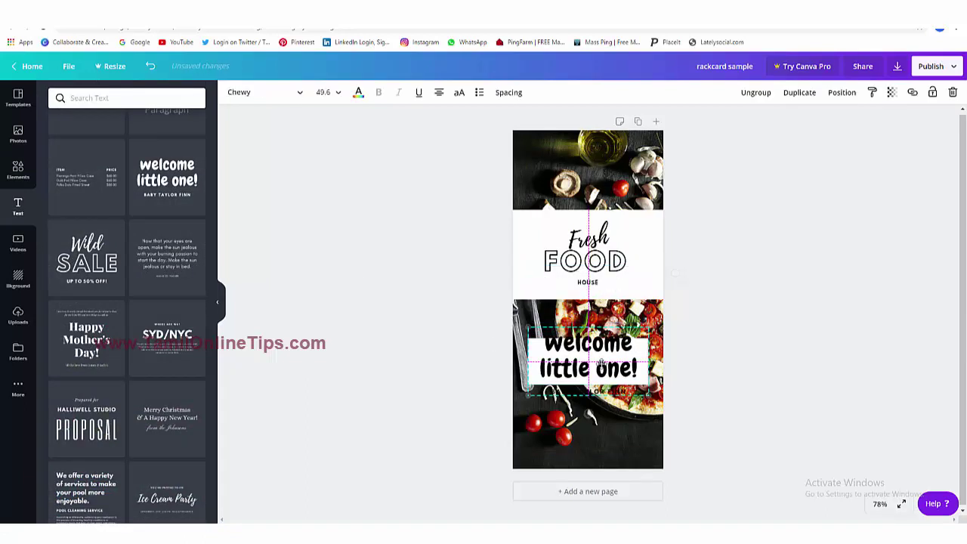
pyautogui.doubleClick(615, 368)
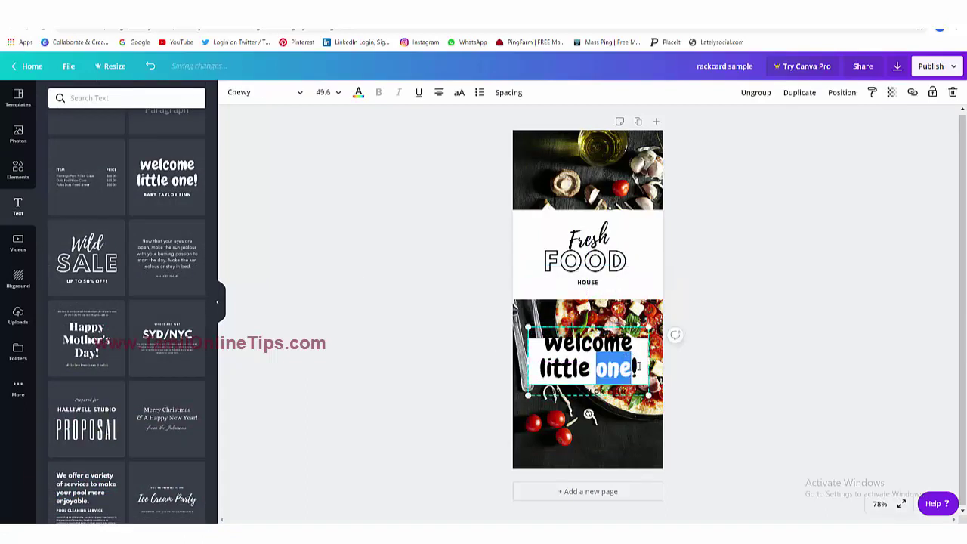
pyautogui.moveTo(638, 367); pyautogui.dragTo(544, 343)
pyautogui.press('BackSpace')
pyautogui.write('De')
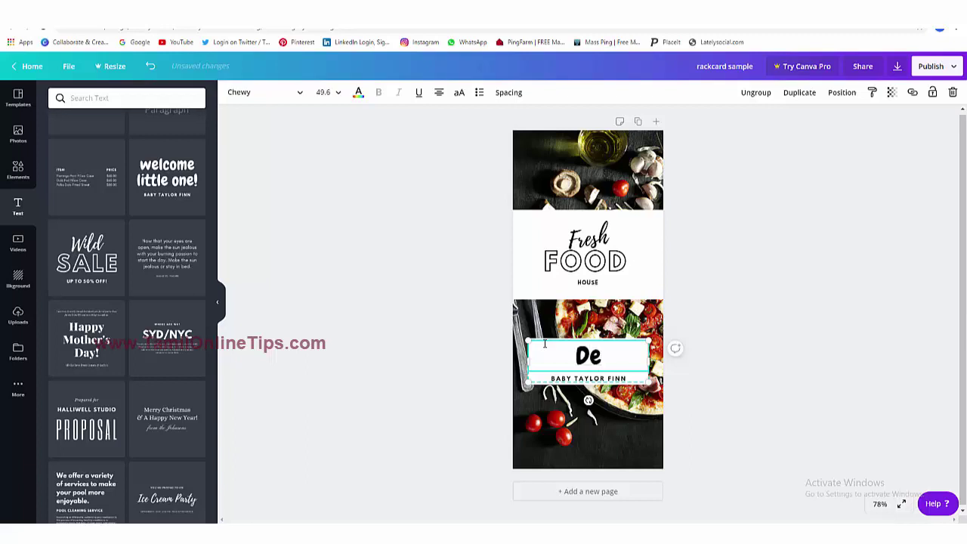
pyautogui.write('li')
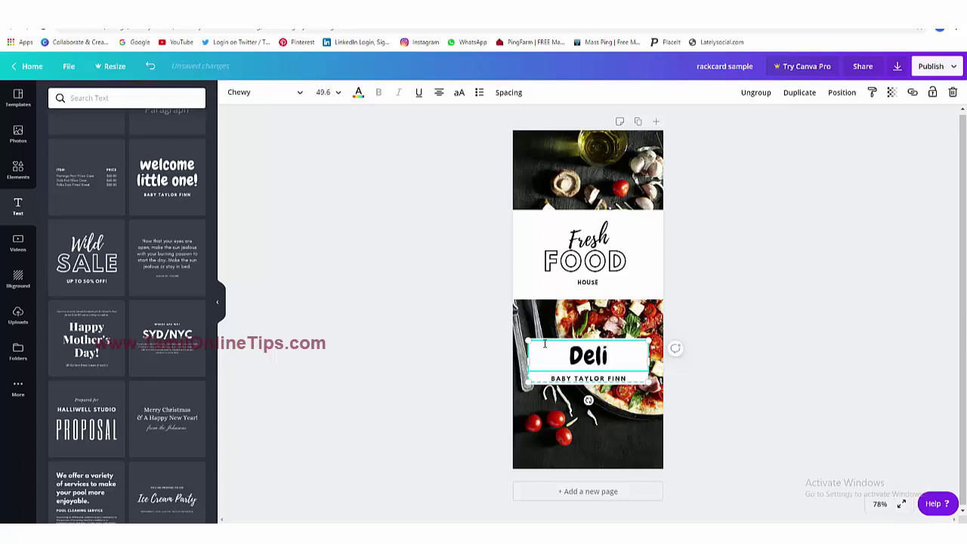
pyautogui.write('ciu')
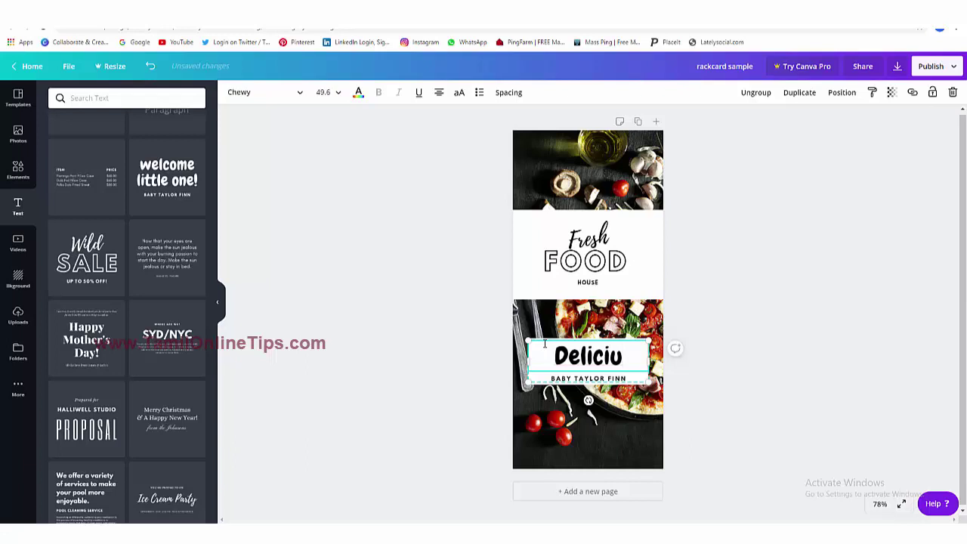
pyautogui.press('BackSpace')
pyautogui.write('ous')
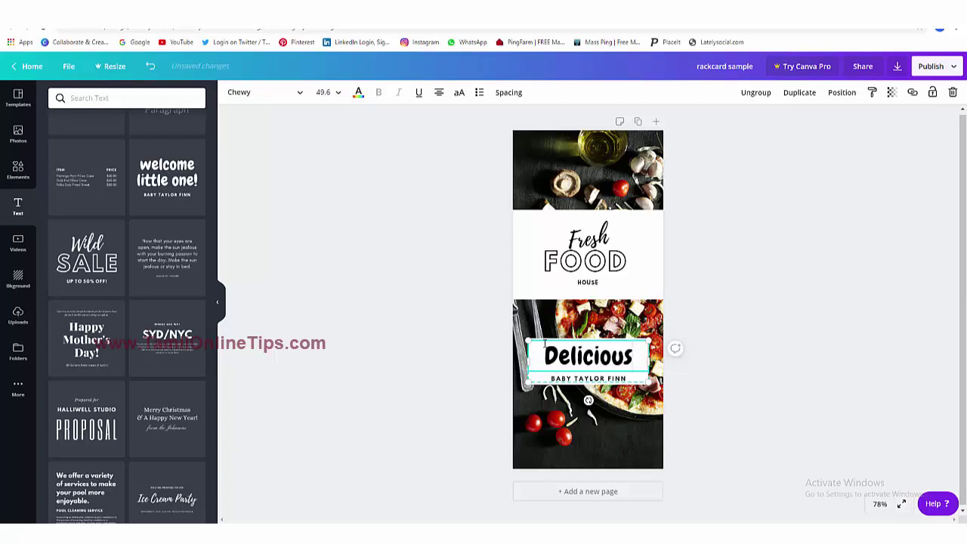
pyautogui.write(' Food')
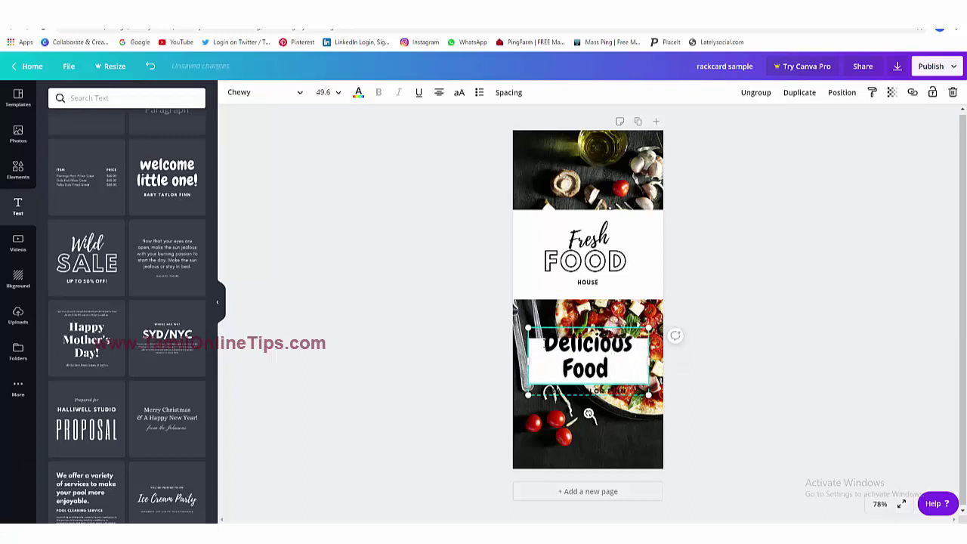
pyautogui.write(' is Here')
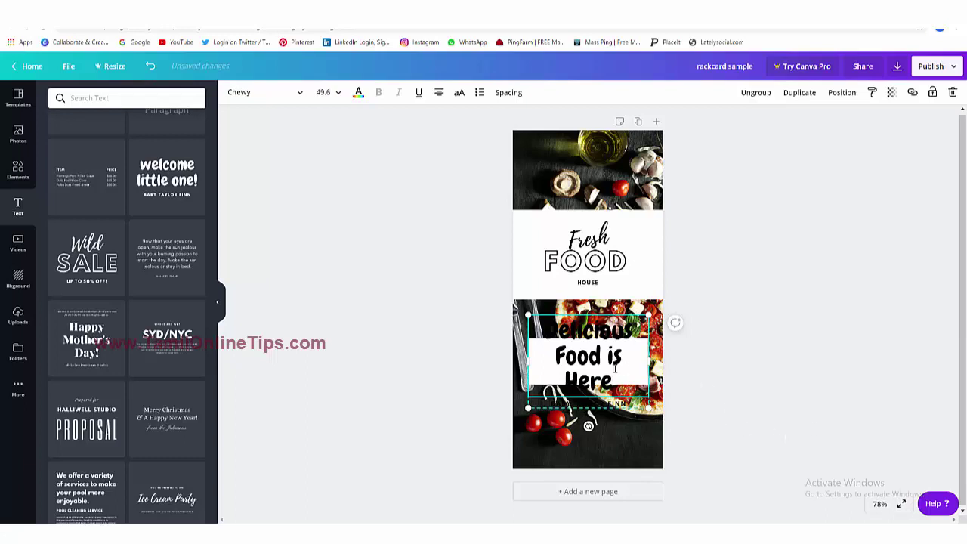
# - Set the label to font size 32 and delete the subtitle line
pyautogui.hotkey('ctrl', 'a')
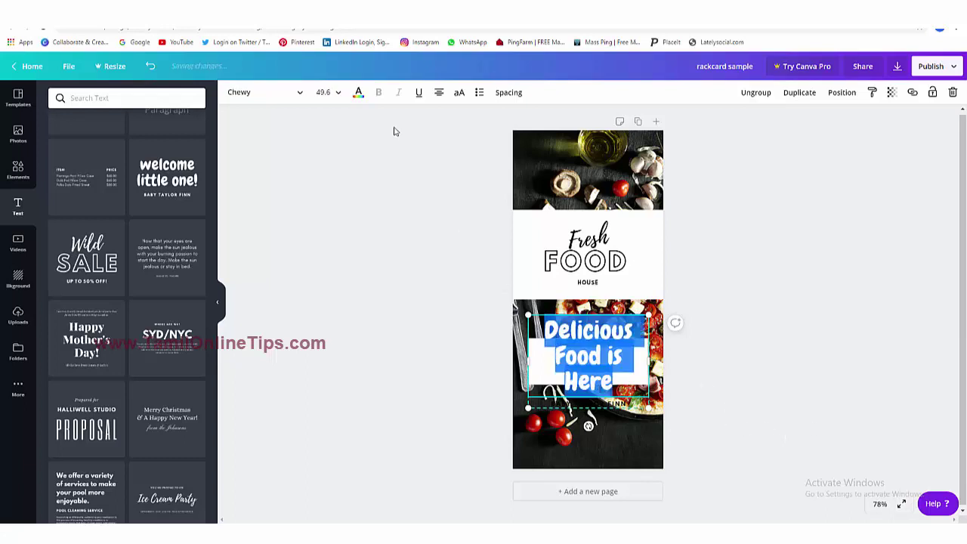
pyautogui.click(340, 93)
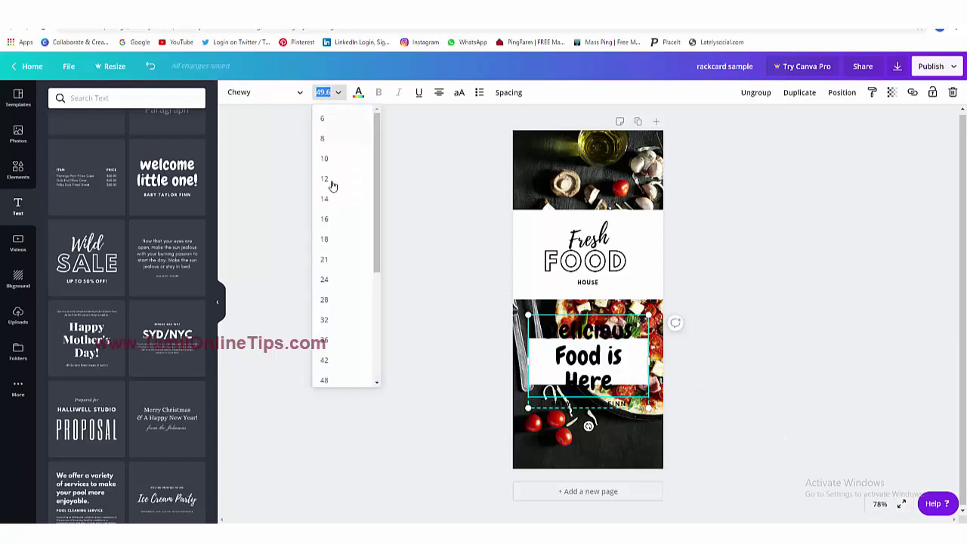
pyautogui.click(332, 326)
pyautogui.click(737, 376)
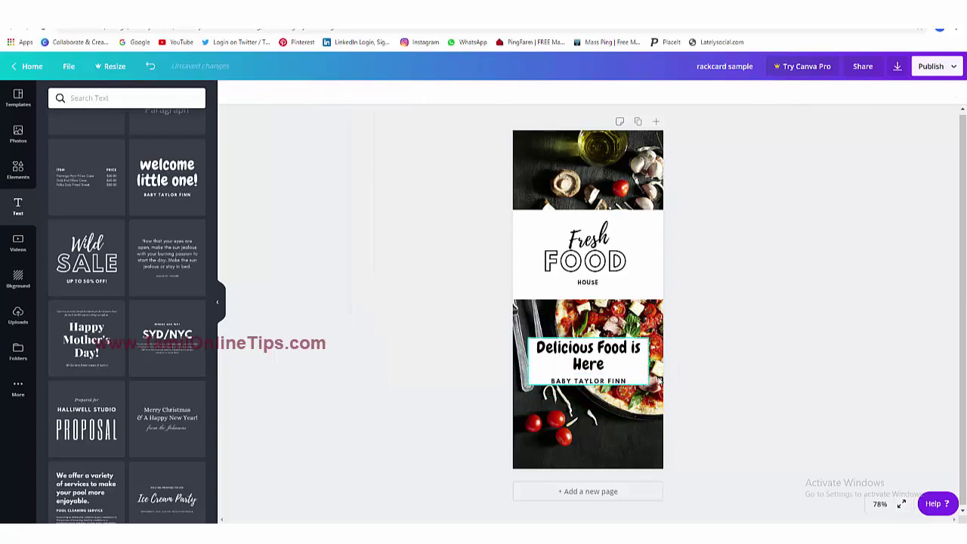
pyautogui.click(589, 382)
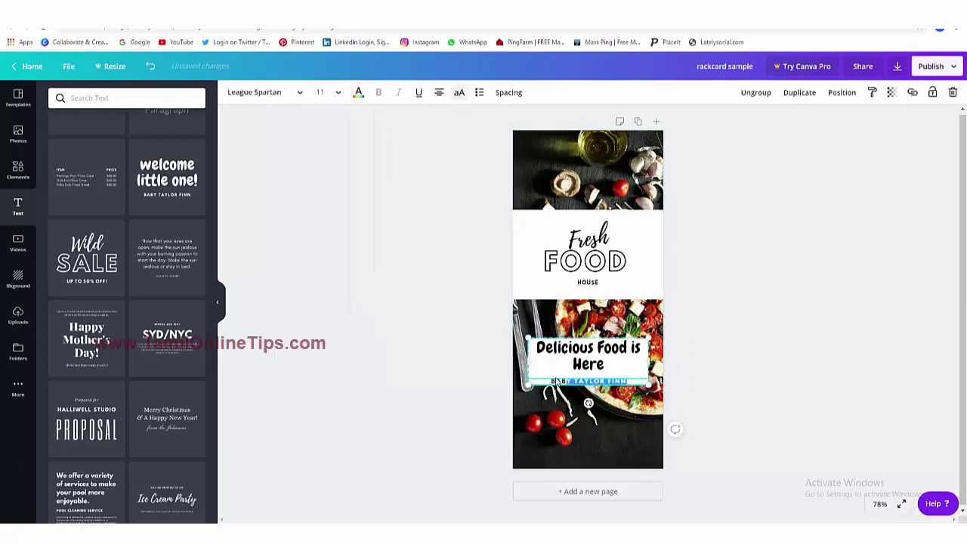
pyautogui.press('BackSpace')
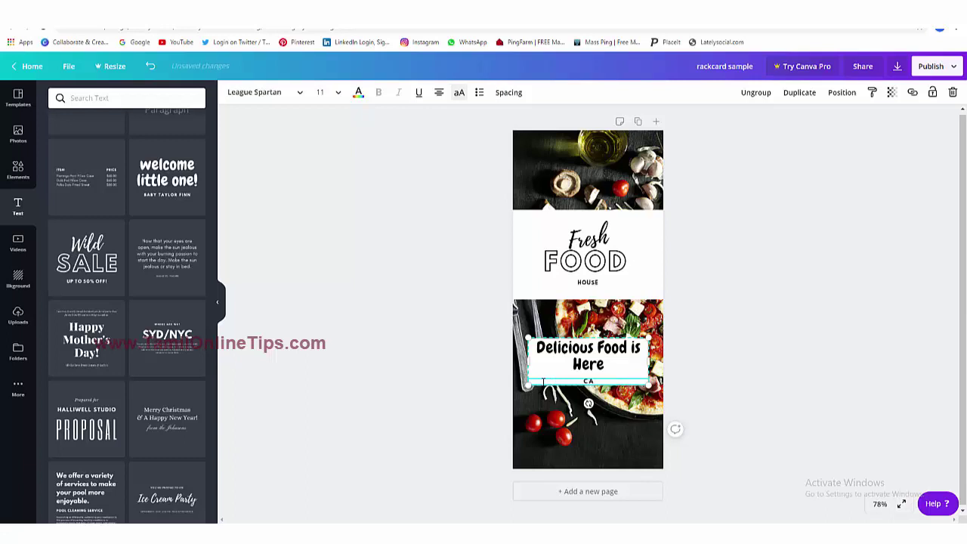
pyautogui.click(706, 340)
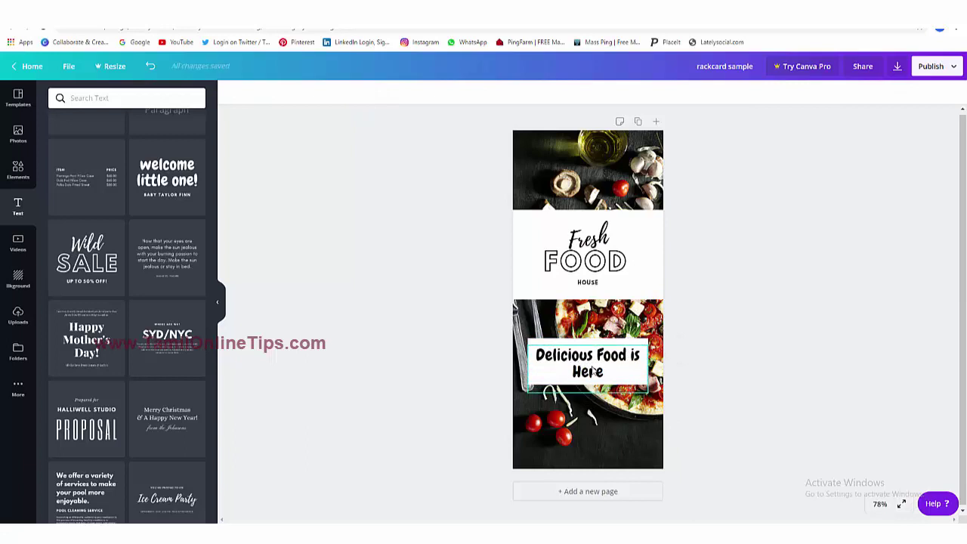
pyautogui.click(572, 451)
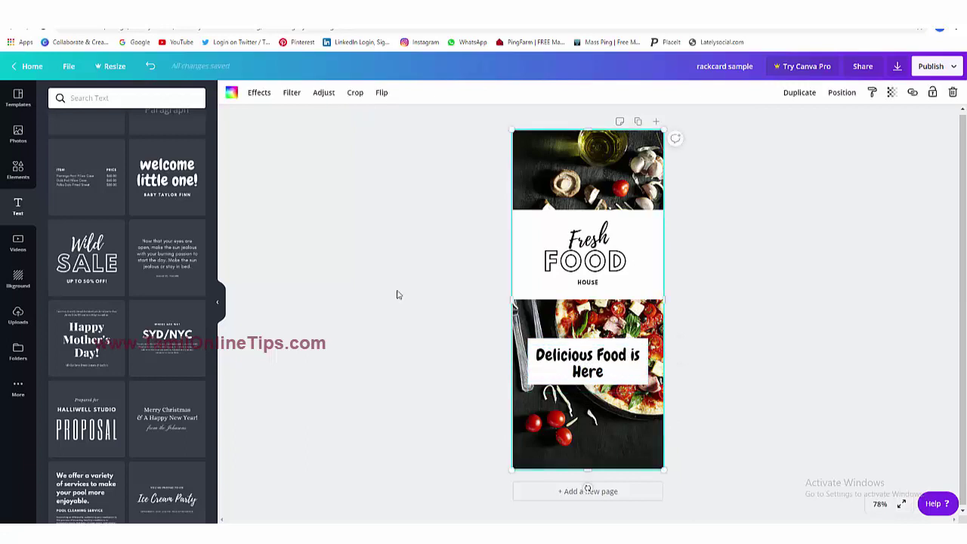
# - Add a square shape and resize it into a thin grey strip along the card's bottom edge
pyautogui.click(18, 171)
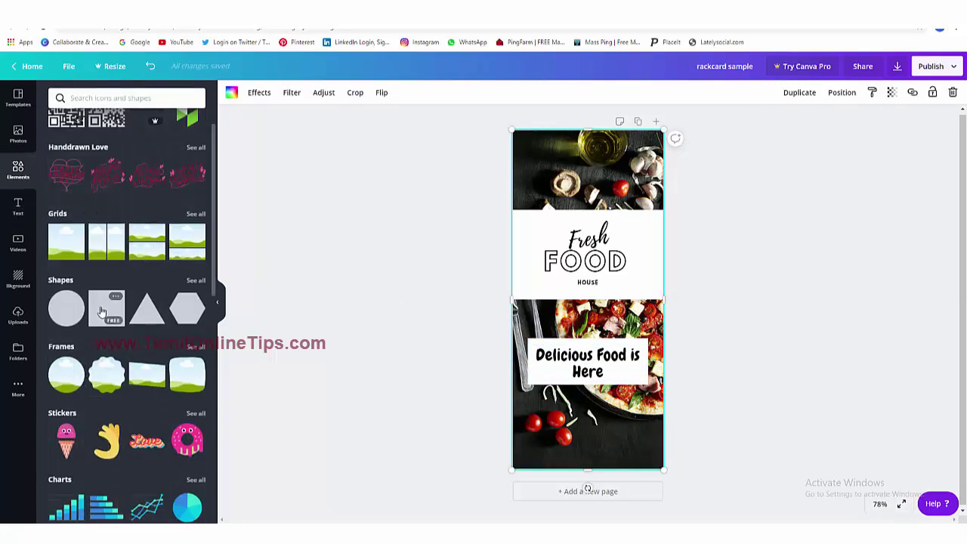
pyautogui.click(192, 281)
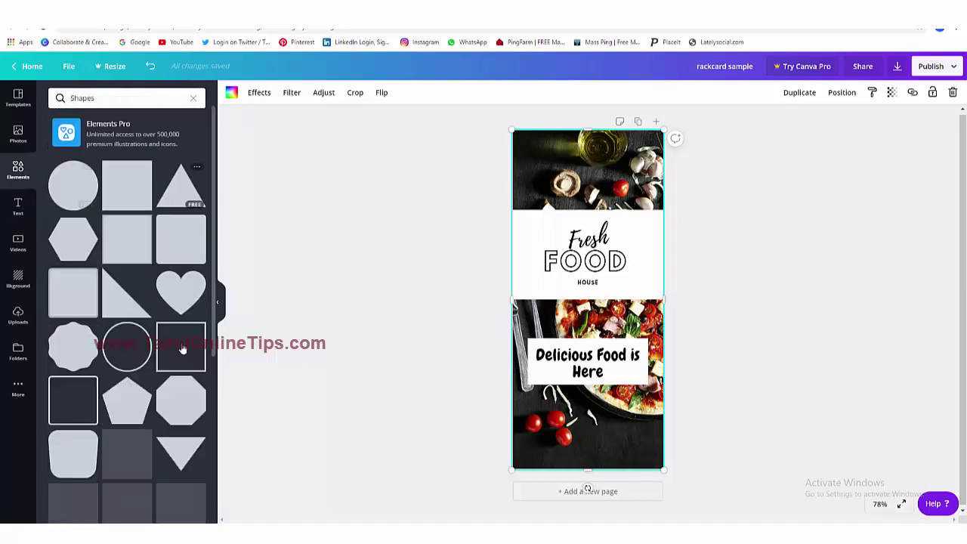
pyautogui.scroll(-3, 169, 428)
pyautogui.scroll(-2, 128, 423)
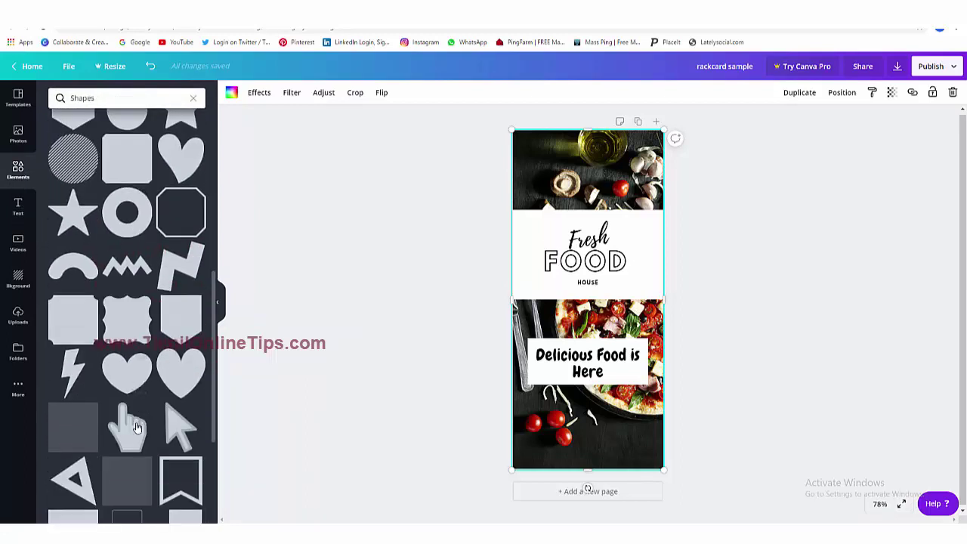
pyautogui.scroll(-3, 181, 383)
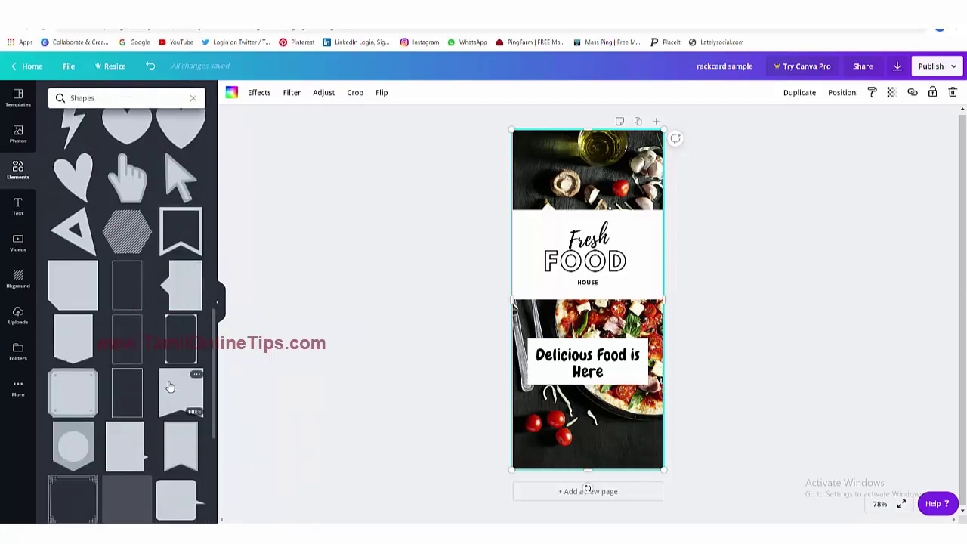
pyautogui.scroll(5, 162, 400)
pyautogui.scroll(5, 136, 317)
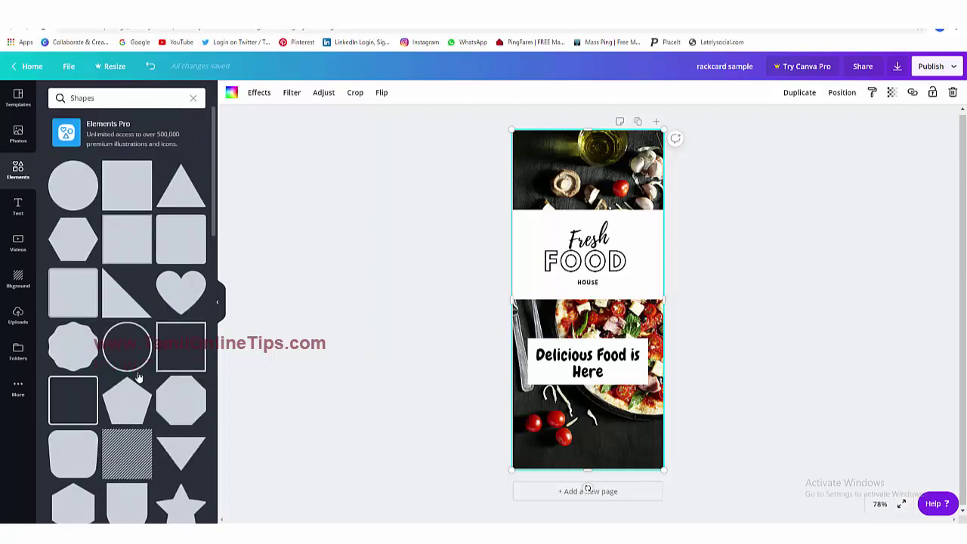
pyautogui.click(127, 185)
pyautogui.moveTo(585, 240)
pyautogui.mouseDown()
pyautogui.moveTo(539, 451)
pyautogui.moveTo(539, 430)
pyautogui.mouseUp()
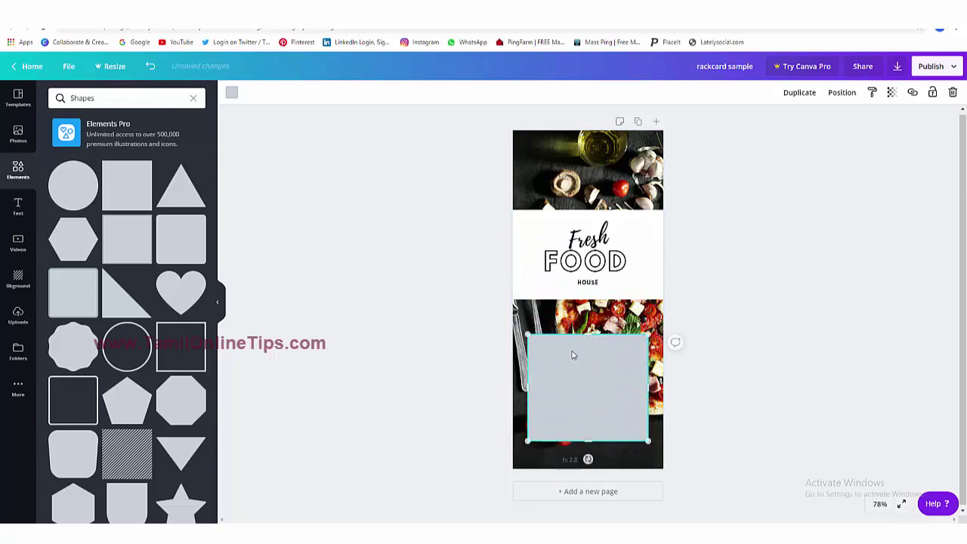
pyautogui.moveTo(590, 331)
pyautogui.mouseDown()
pyautogui.moveTo(583, 459)
pyautogui.moveTo(671, 460)
pyautogui.mouseUp()
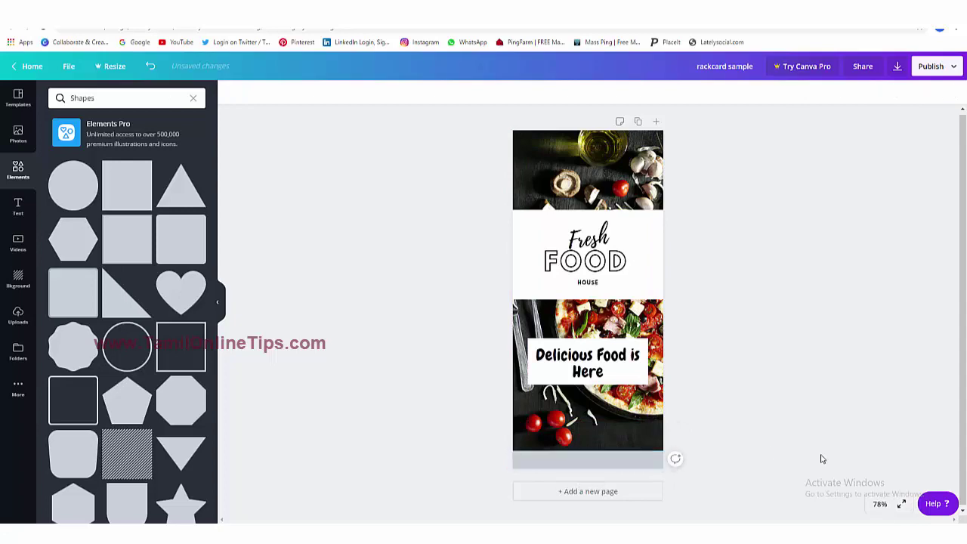
pyautogui.click(574, 462)
# - Add a heading text box reading 'Call Us @' followed by a phone number
pyautogui.click(18, 206)
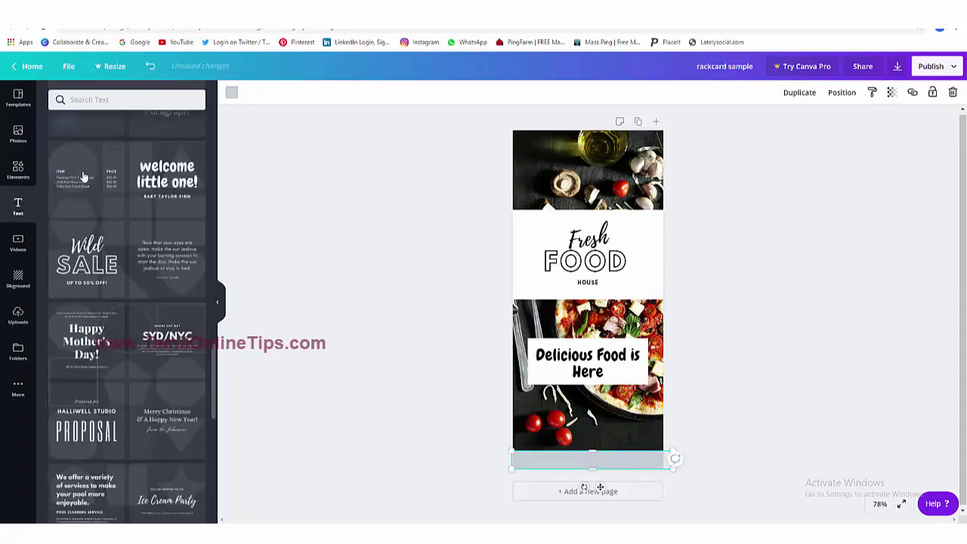
pyautogui.scroll(5, 110, 282)
pyautogui.scroll(5, 78, 229)
pyautogui.scroll(5, 90, 219)
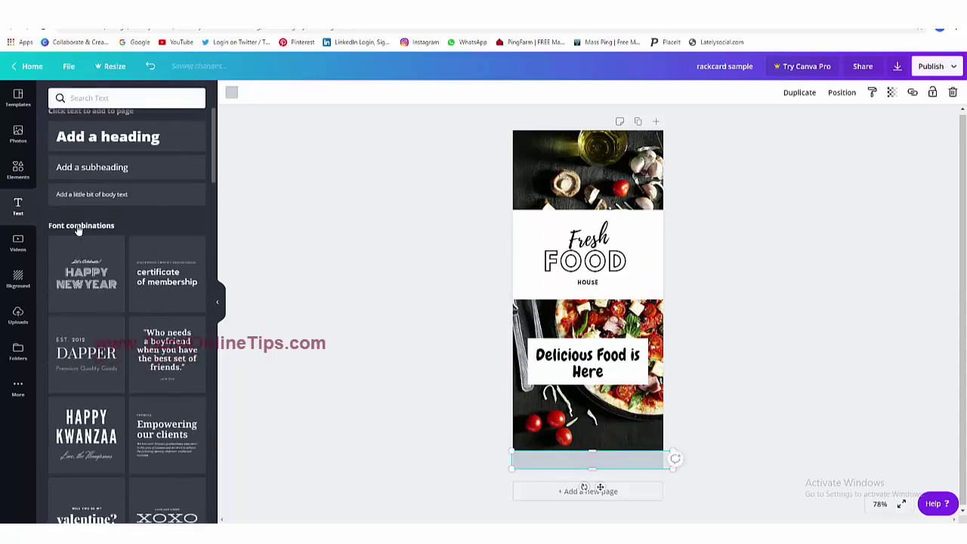
pyautogui.click(128, 147)
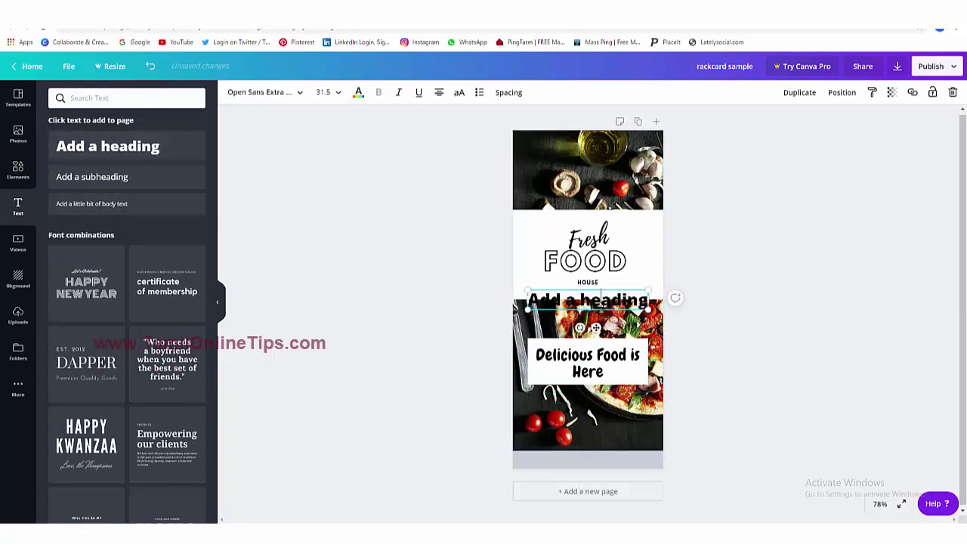
pyautogui.press('BackSpace')
pyautogui.press('BackSpace')
pyautogui.press('BackSpace')
pyautogui.press('BackSpace')
pyautogui.press('BackSpace')
pyautogui.press('BackSpace')
pyautogui.press('BackSpace')
pyautogui.press('BackSpace')
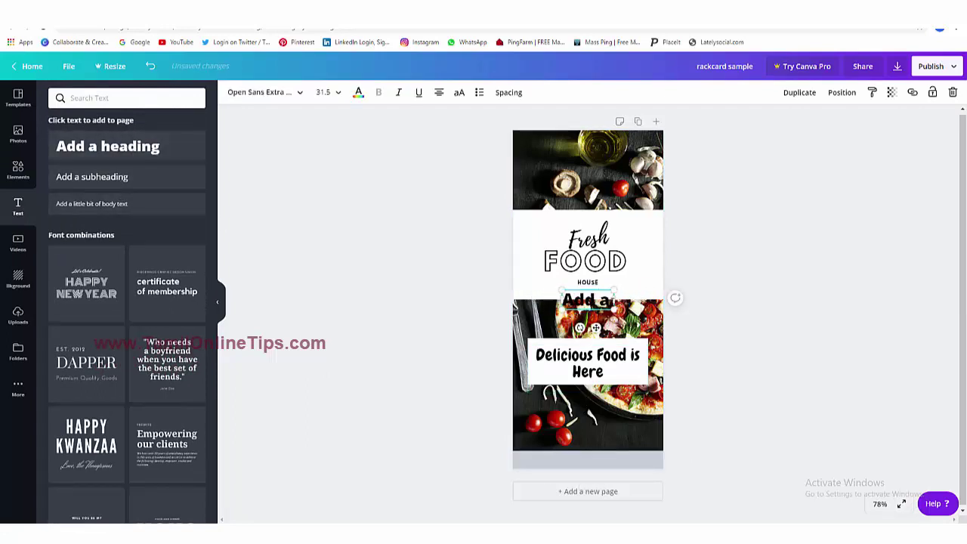
pyautogui.press('BackSpace')
pyautogui.press('BackSpace')
pyautogui.press('BackSpace')
pyautogui.press('BackSpace')
pyautogui.press('BackSpace')
pyautogui.write('all ')
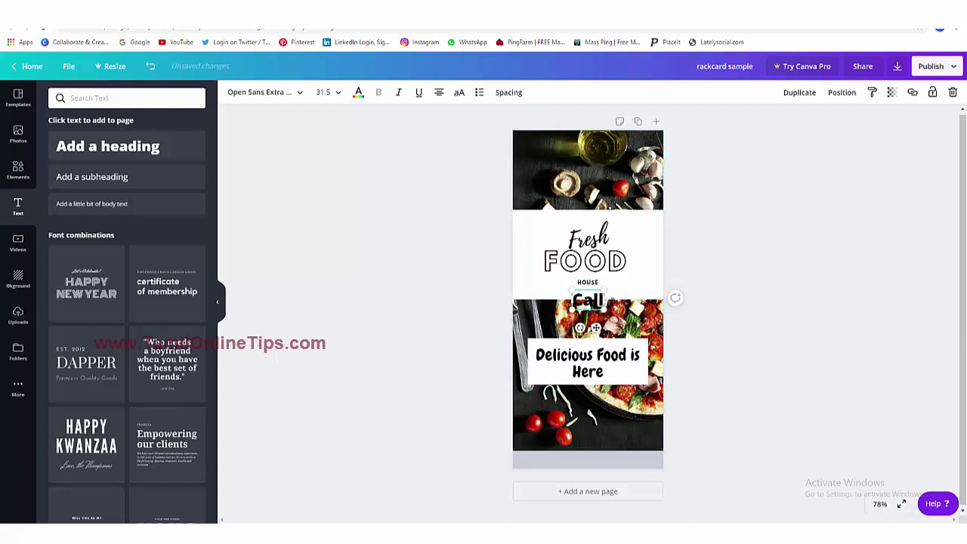
pyautogui.write('Us @ c')
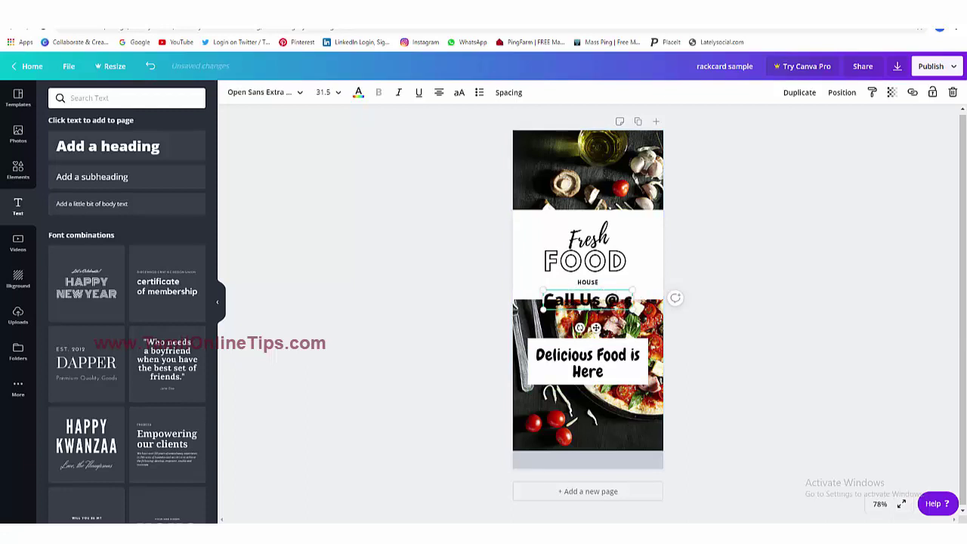
pyautogui.press('BackSpace')
pyautogui.write('+1234567890')
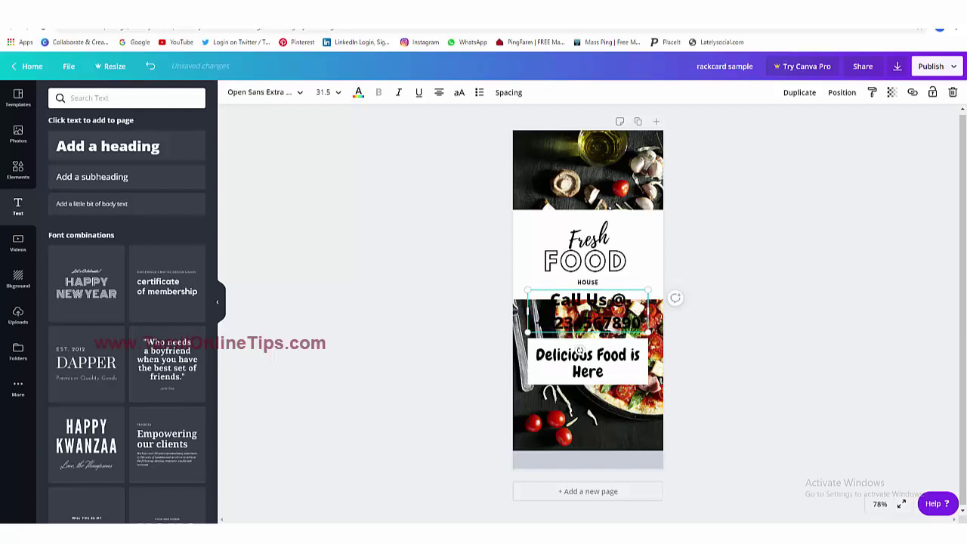
# - Set the contact line to size 14, move it to the bottom strip, and stretch it edge to edge
pyautogui.hotkey('ctrl', 'a')
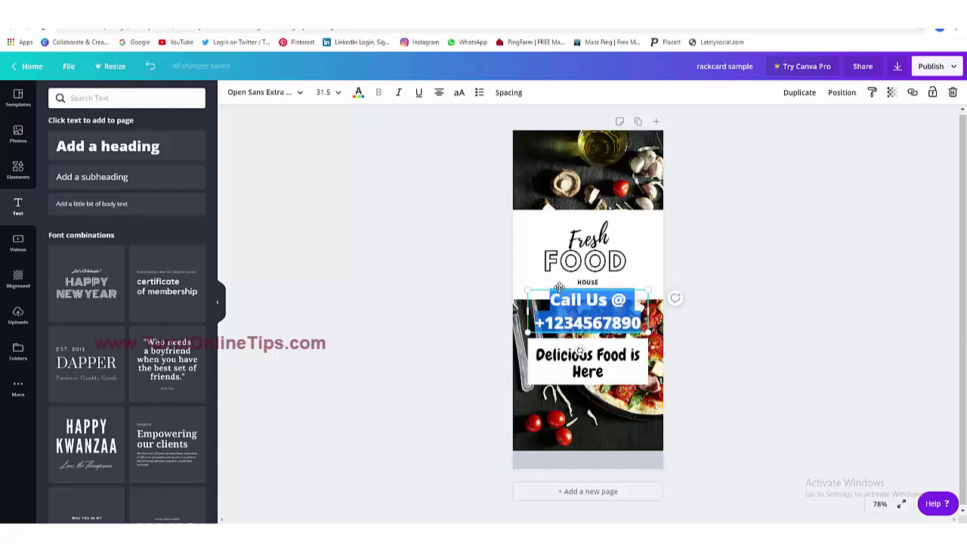
pyautogui.click(325, 92)
pyautogui.click(325, 198)
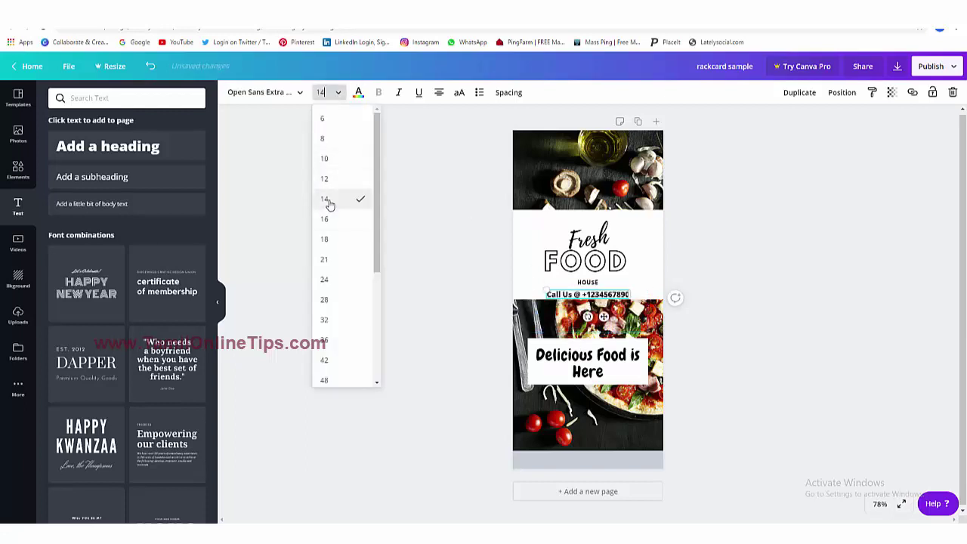
pyautogui.moveTo(602, 298); pyautogui.dragTo(601, 458)
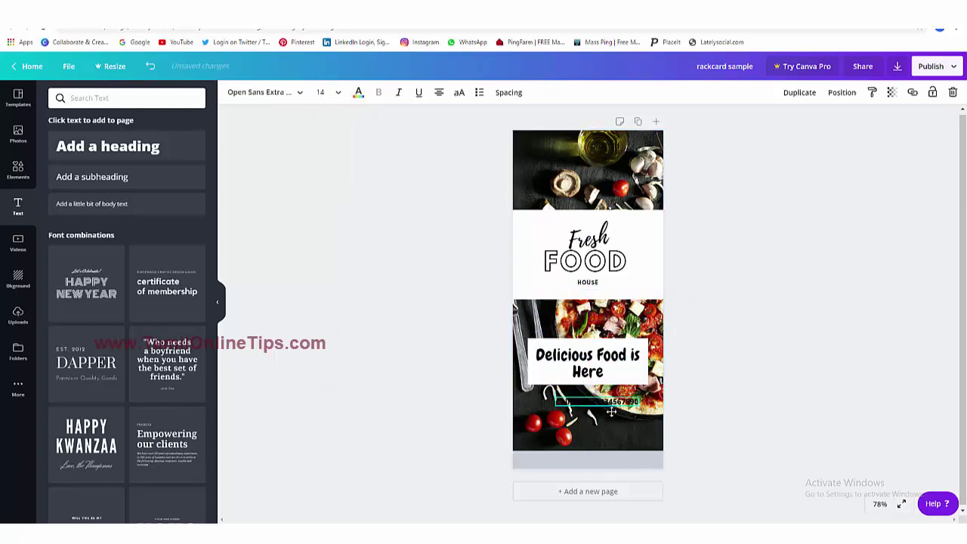
pyautogui.click(805, 387)
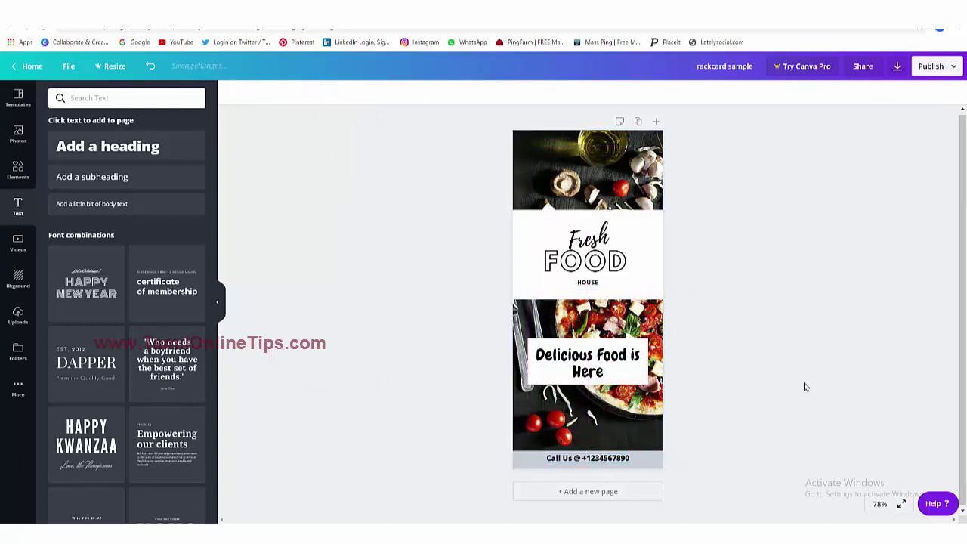
pyautogui.doubleClick(651, 458)
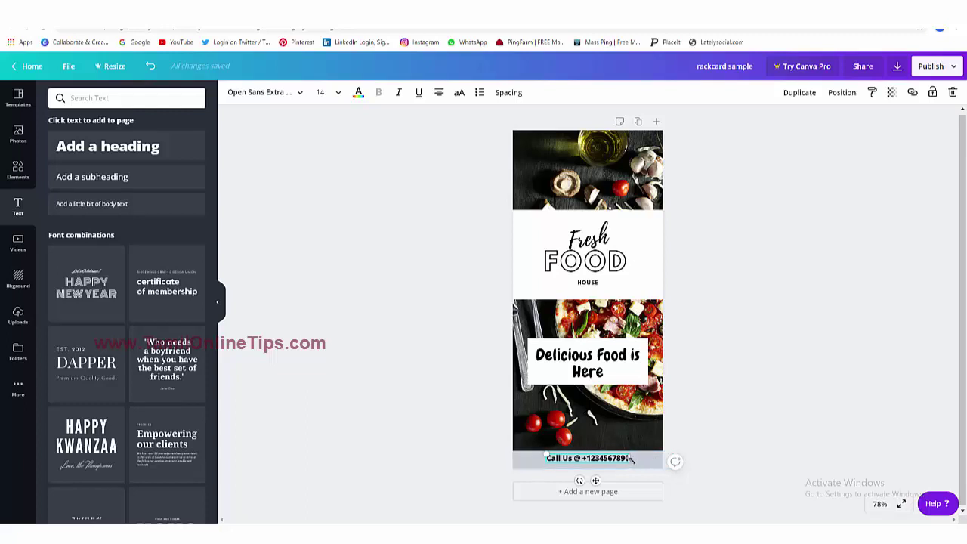
pyautogui.moveTo(629, 458); pyautogui.dragTo(666, 457)
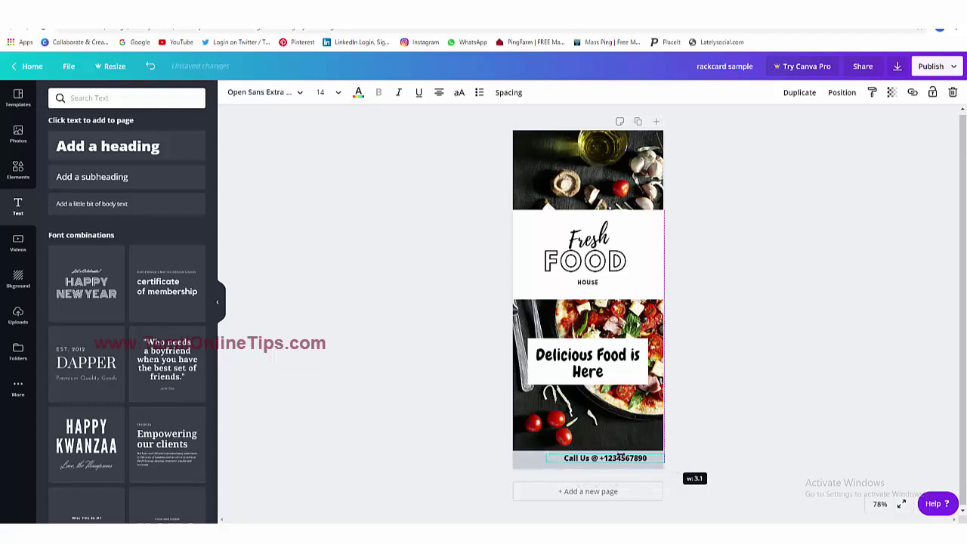
pyautogui.moveTo(540, 456); pyautogui.dragTo(515, 458)
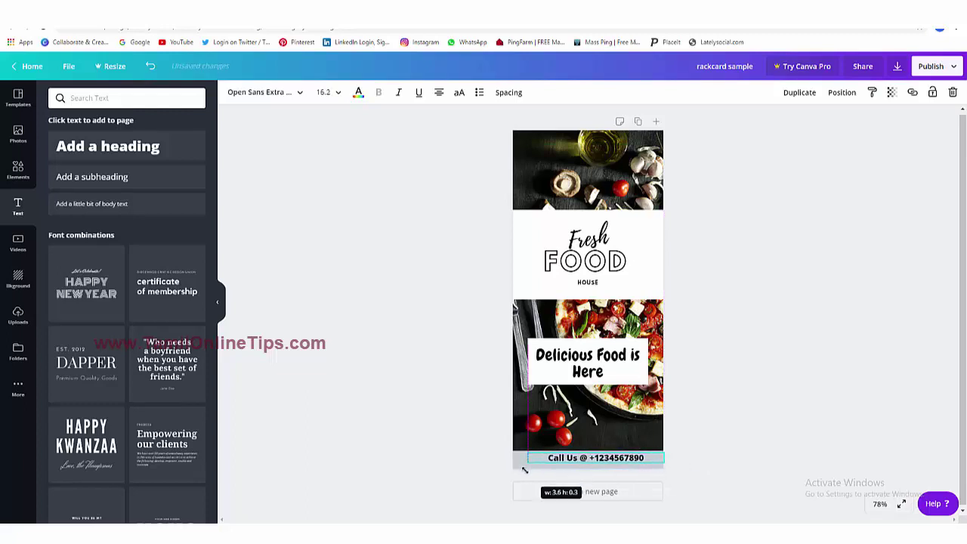
pyautogui.click(676, 458)
# - Search elements for 'burger', placing a flat one top-left and a detailed one beside FOOD
pyautogui.click(574, 207)
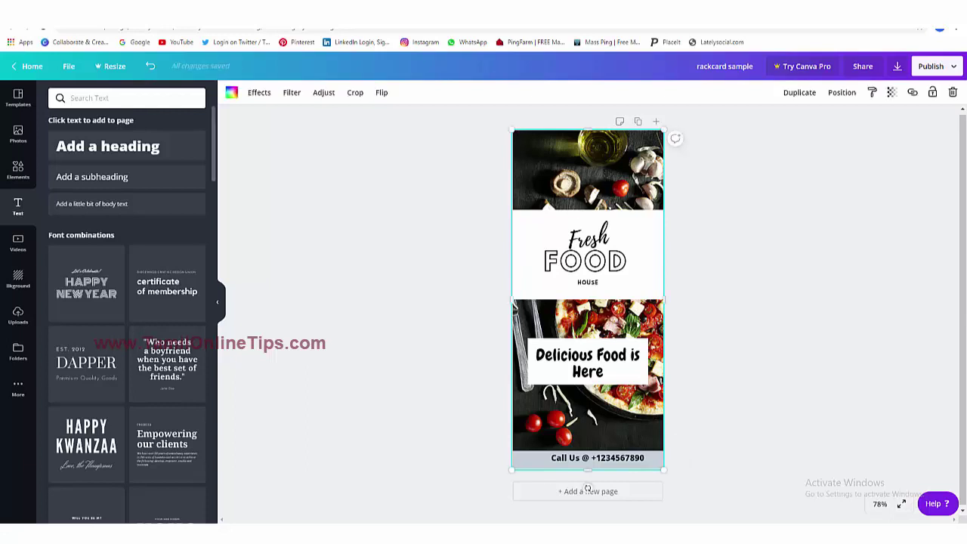
pyautogui.click(18, 169)
pyautogui.click(68, 102)
pyautogui.write('burge')
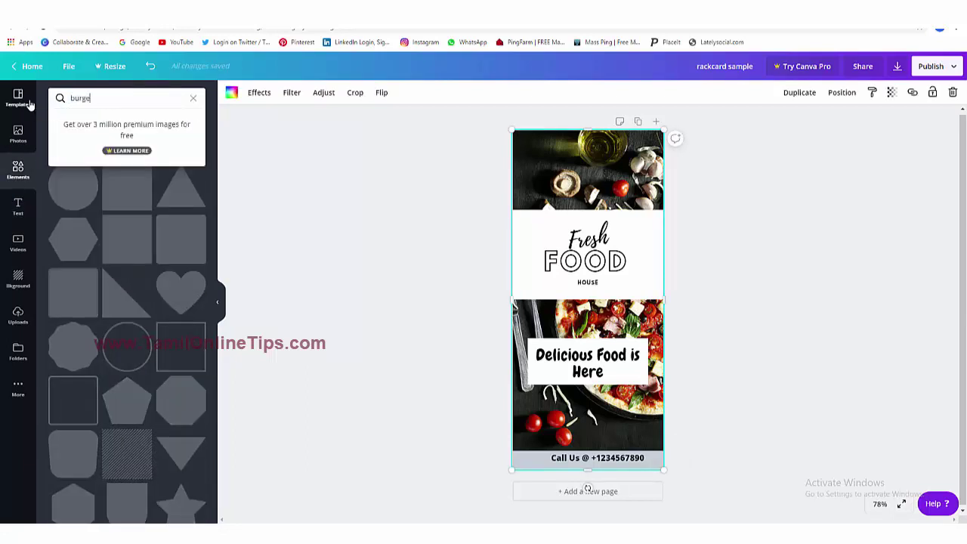
pyautogui.write('r')
pyautogui.press('Return')
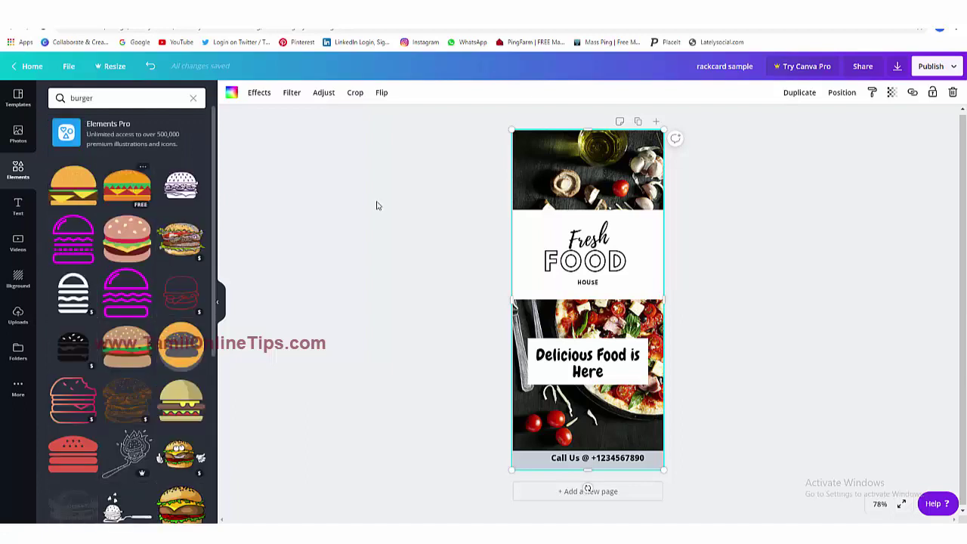
pyautogui.click(127, 185)
pyautogui.moveTo(588, 300); pyautogui.dragTo(555, 161)
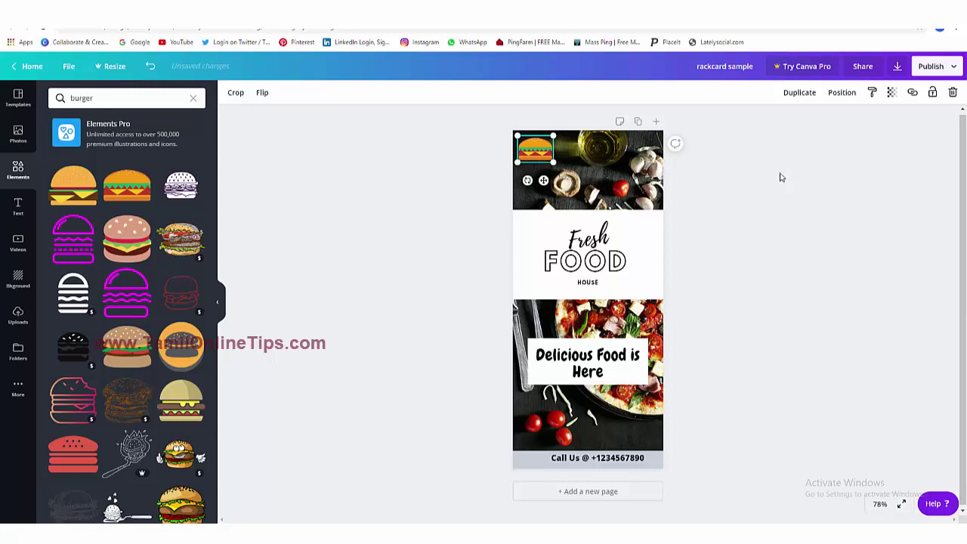
pyautogui.click(182, 504)
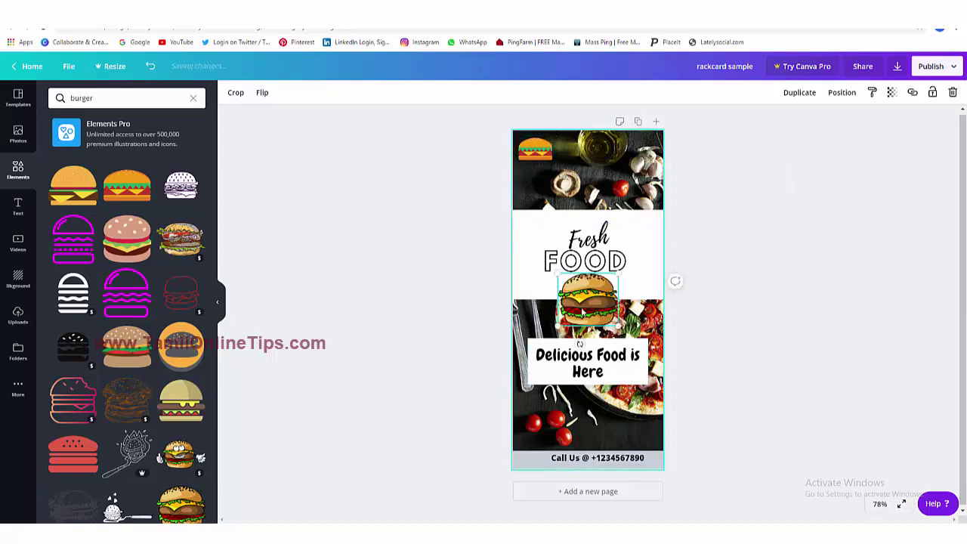
pyautogui.moveTo(560, 278)
pyautogui.mouseDown()
pyautogui.moveTo(575, 287)
pyautogui.moveTo(644, 231)
pyautogui.moveTo(637, 213)
pyautogui.mouseUp()
pyautogui.click(488, 292)
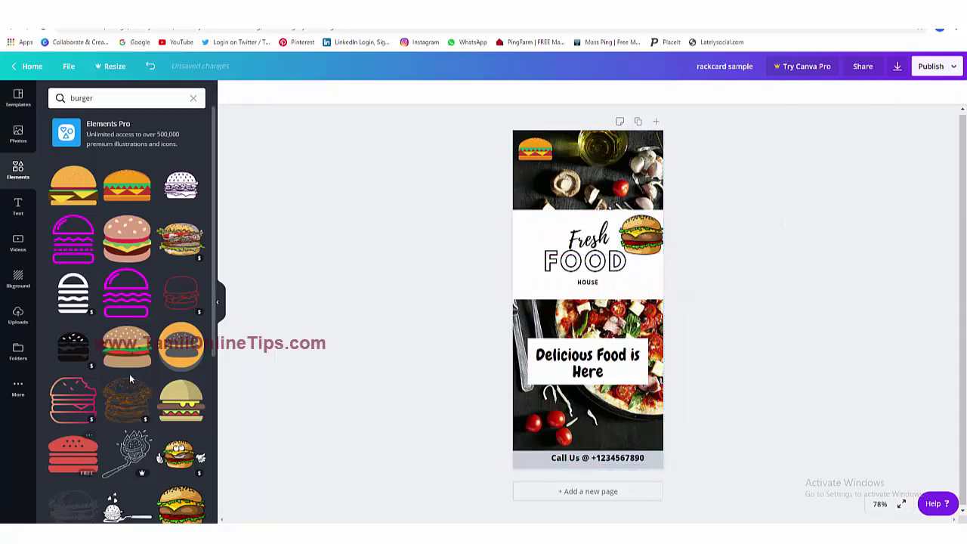
# - Search elements for 'pizza' and place a shrunken pizza slice beside Fresh
pyautogui.scroll(-5, 129, 373)
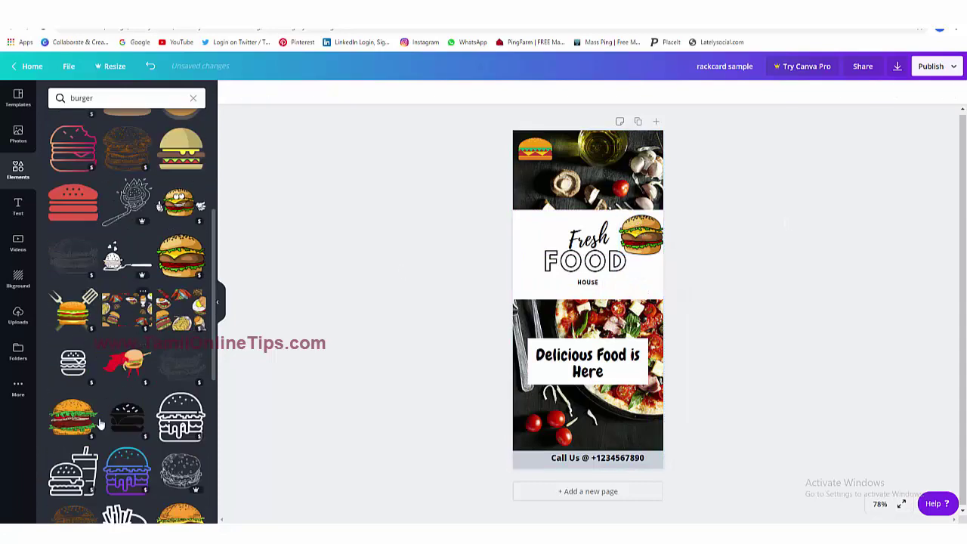
pyautogui.scroll(-5, 70, 427)
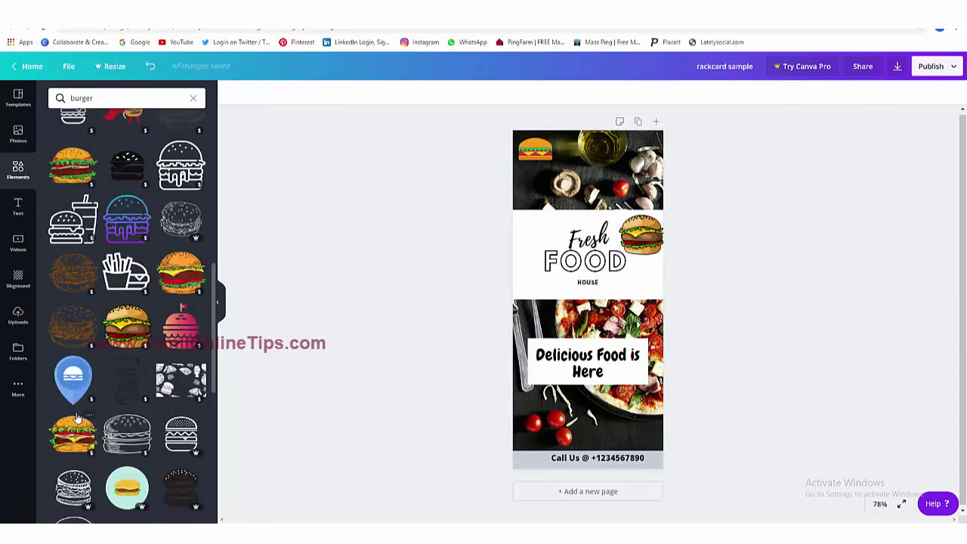
pyautogui.scroll(-5, 76, 418)
pyautogui.click(72, 98)
pyautogui.write('p')
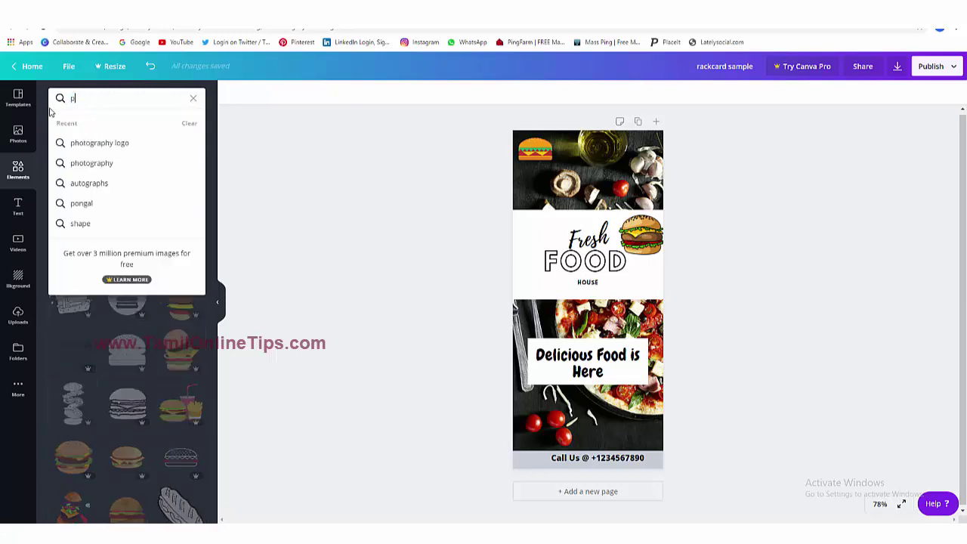
pyautogui.write('izza')
pyautogui.press('Return')
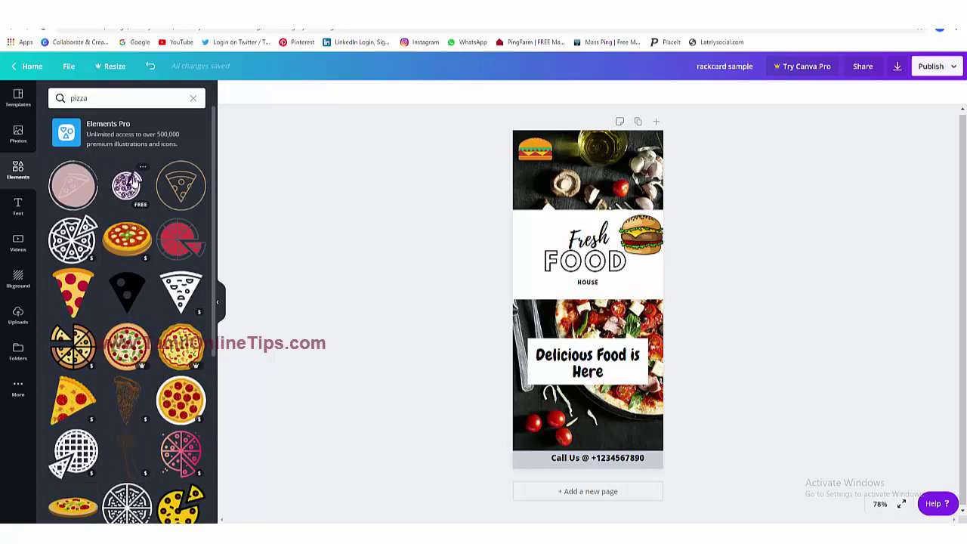
pyautogui.click(71, 388)
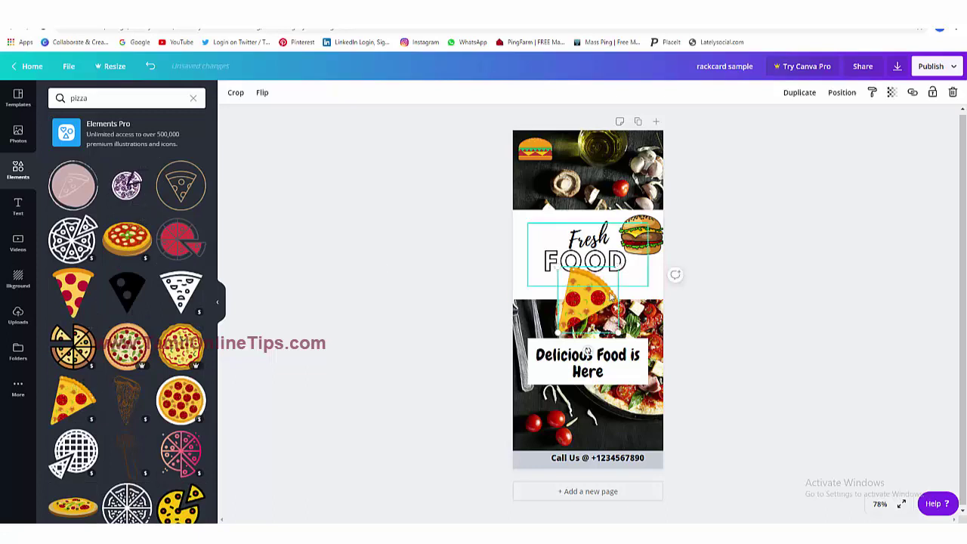
pyautogui.moveTo(554, 264)
pyautogui.mouseDown()
pyautogui.moveTo(572, 285)
pyautogui.moveTo(545, 214)
pyautogui.mouseUp()
pyautogui.click(883, 294)
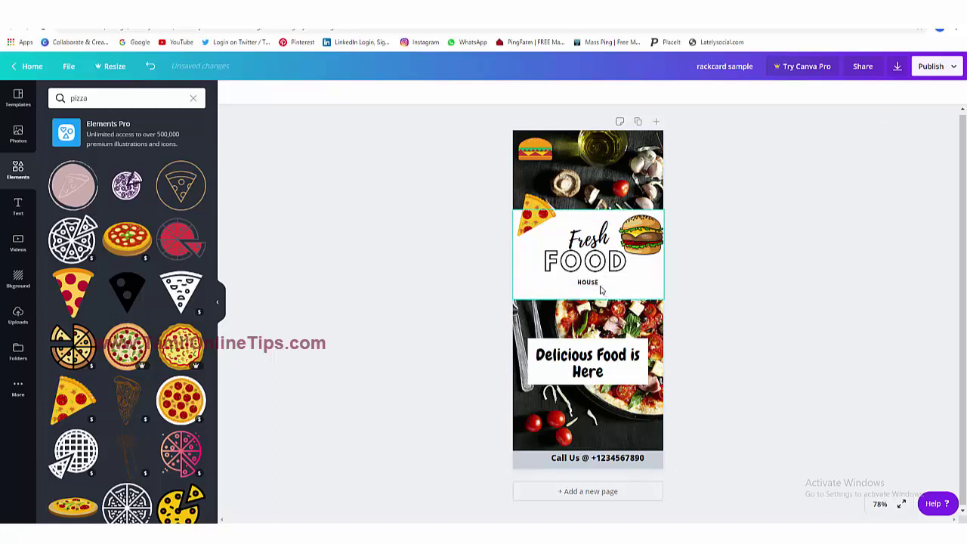
# - Enlarge the Fresh FOOD HOUSE heading and shift it slightly left and up
pyautogui.click(580, 266)
pyautogui.click(654, 287)
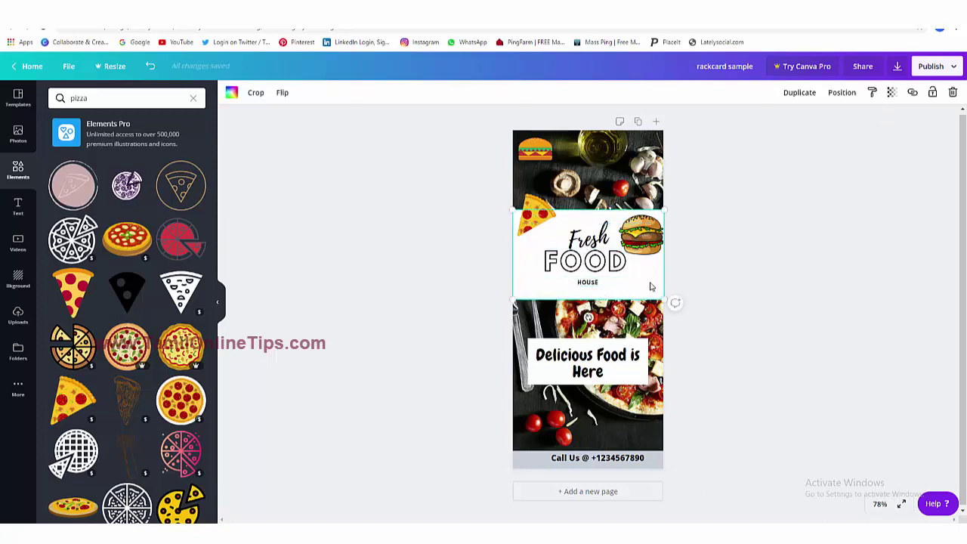
pyautogui.click(645, 286)
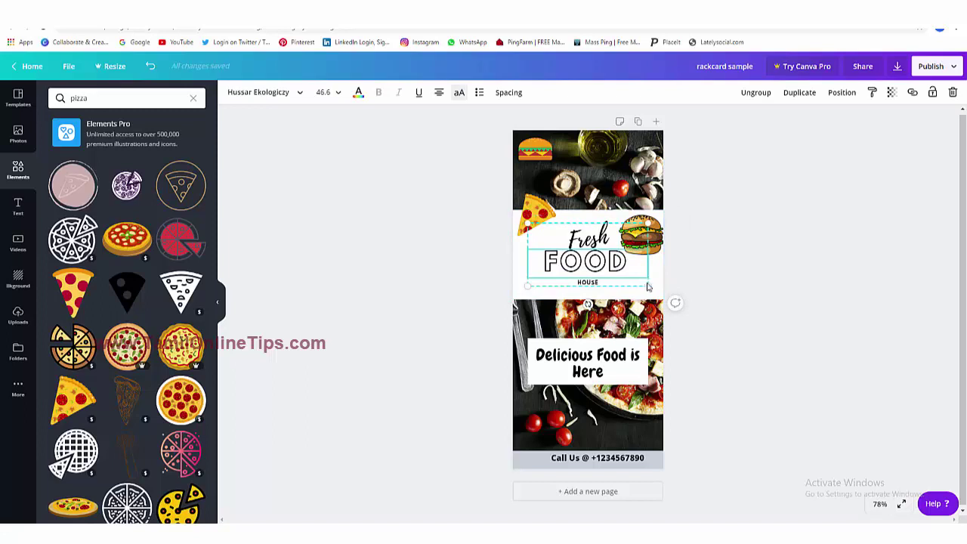
pyautogui.moveTo(648, 289); pyautogui.dragTo(682, 304)
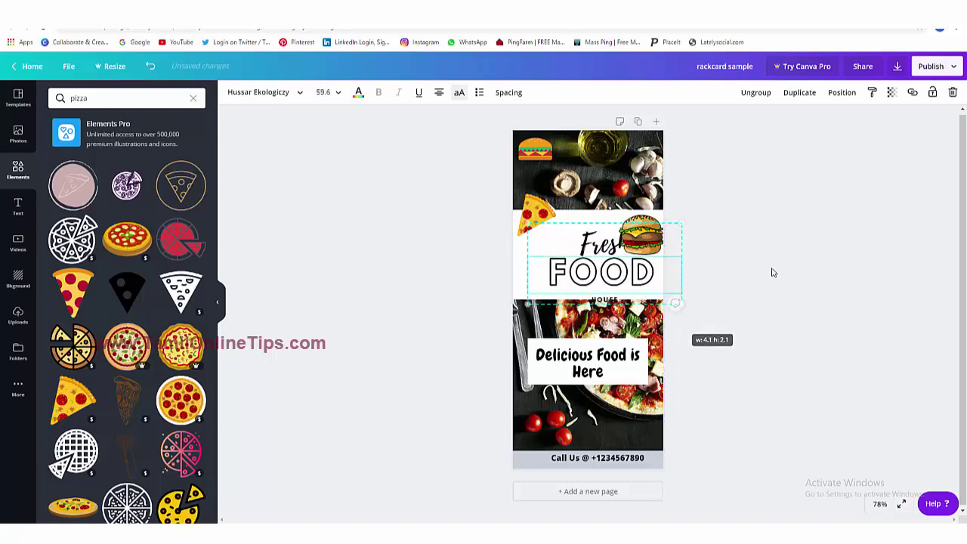
pyautogui.moveTo(591, 269); pyautogui.dragTo(573, 260)
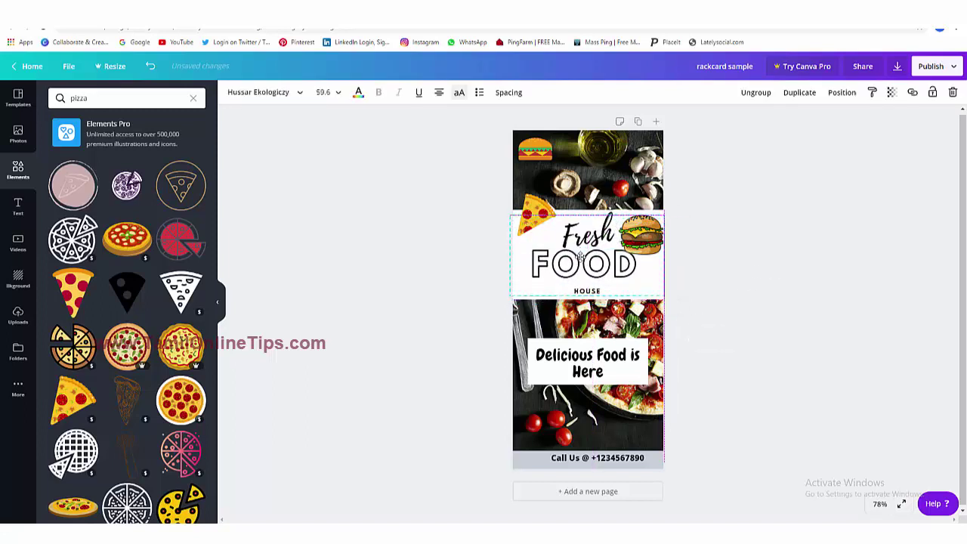
pyautogui.click(898, 198)
# - Colour the word FOOD red
pyautogui.click(574, 264)
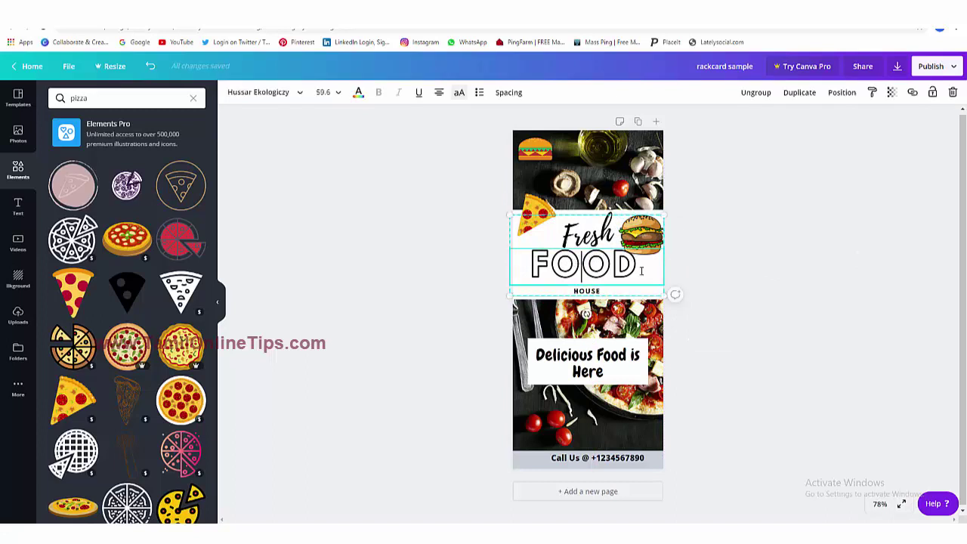
pyautogui.moveTo(642, 270); pyautogui.dragTo(517, 261)
pyautogui.click(360, 96)
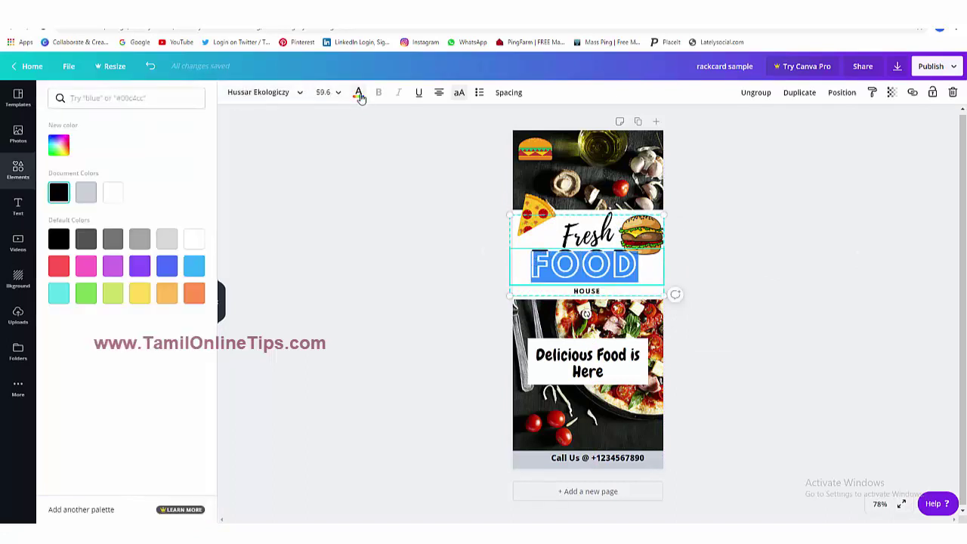
pyautogui.click(59, 266)
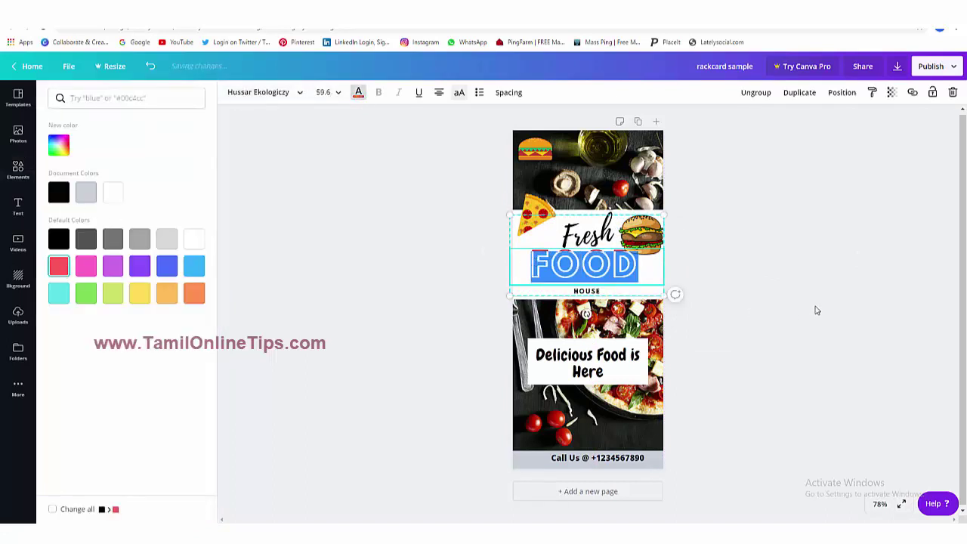
# - Colour the word Fresh pink with the document colour
pyautogui.click(559, 243)
pyautogui.doubleClick(567, 237)
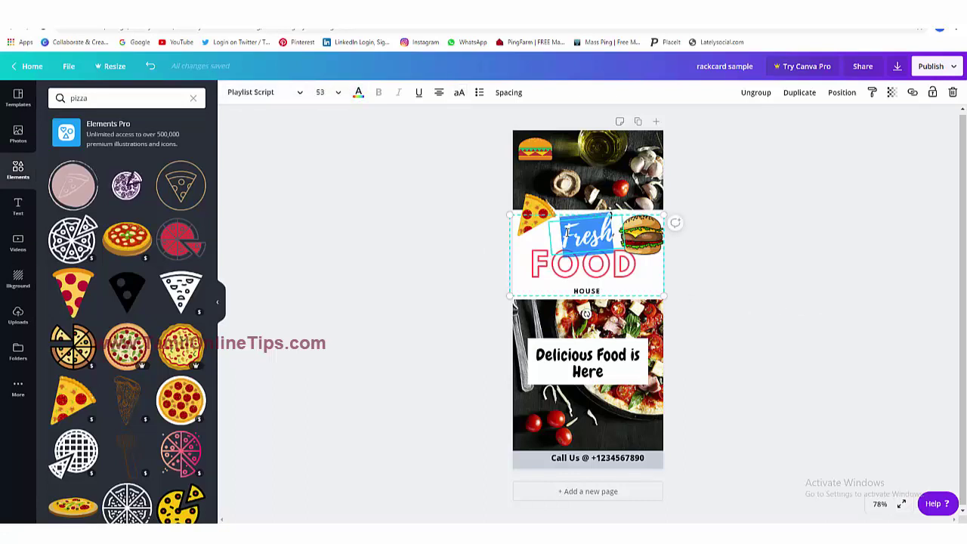
pyautogui.click(359, 93)
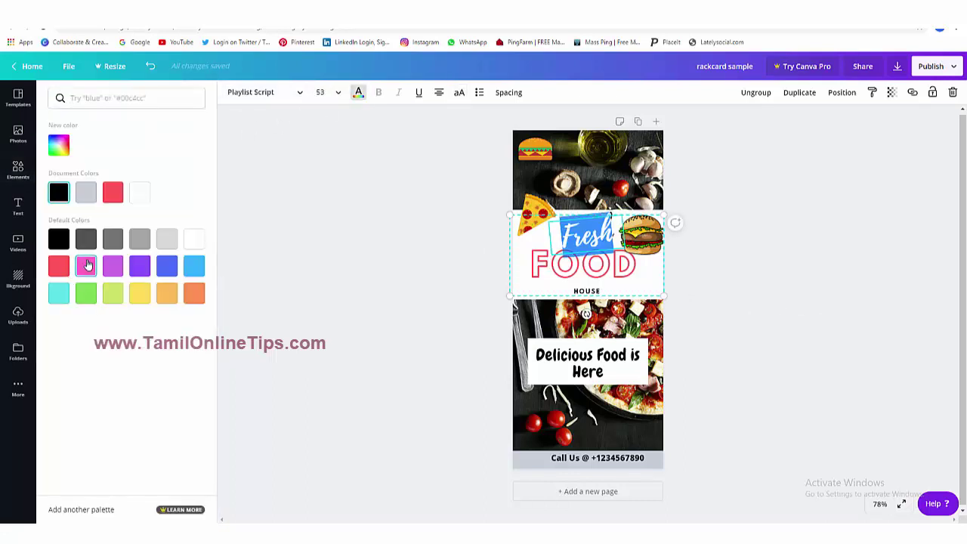
pyautogui.click(87, 264)
pyautogui.click(59, 145)
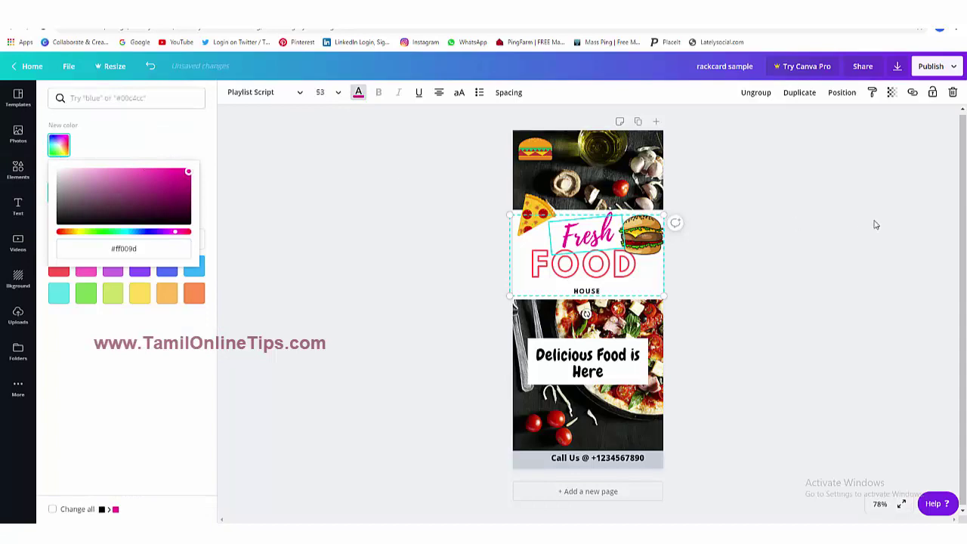
# - Recolour FOOD to the same pink as Fresh
pyautogui.click(642, 269)
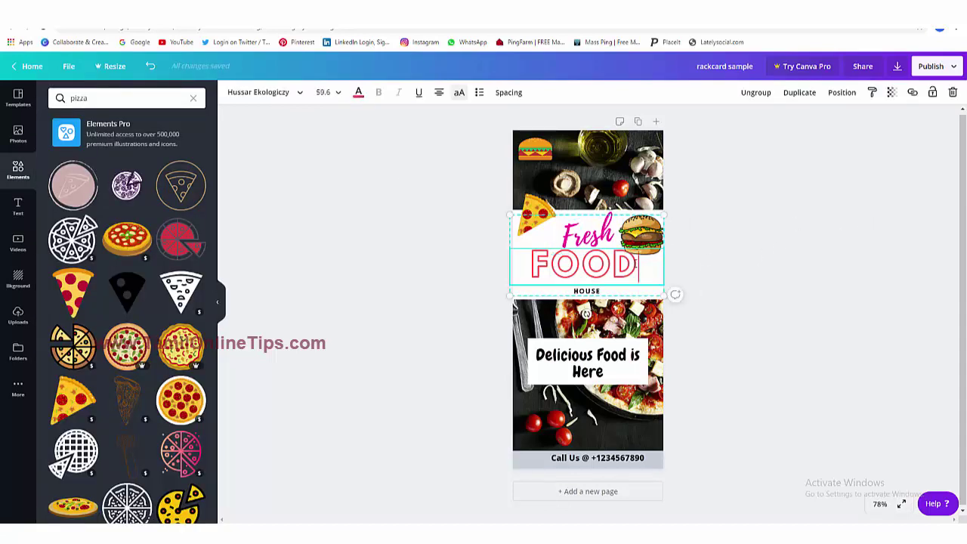
pyautogui.moveTo(639, 268); pyautogui.dragTo(277, 138)
pyautogui.click(359, 94)
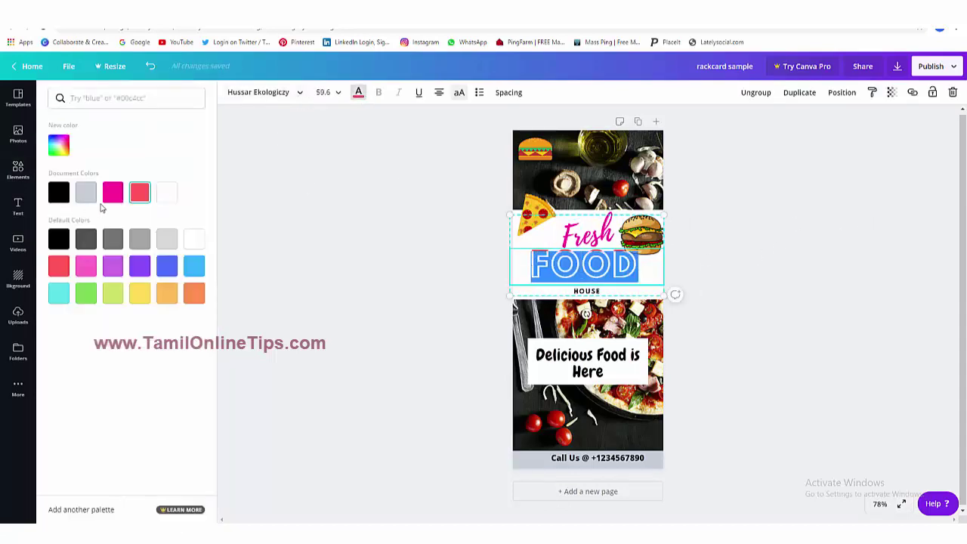
pyautogui.click(113, 193)
pyautogui.click(820, 234)
pyautogui.click(756, 255)
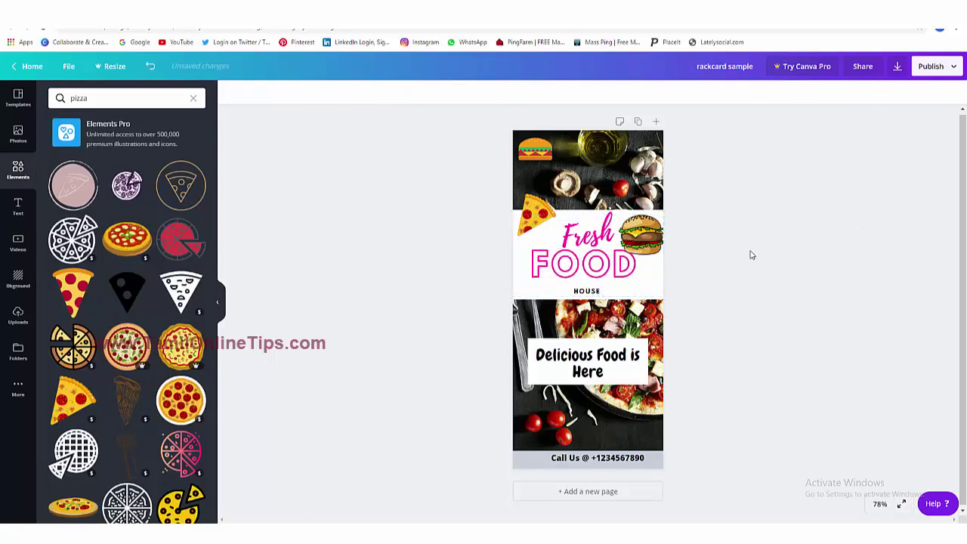
# - Colour the 'Delicious Food is Here' label pink
pyautogui.click(538, 355)
pyautogui.doubleClick(538, 355)
pyautogui.moveTo(535, 354); pyautogui.dragTo(620, 363)
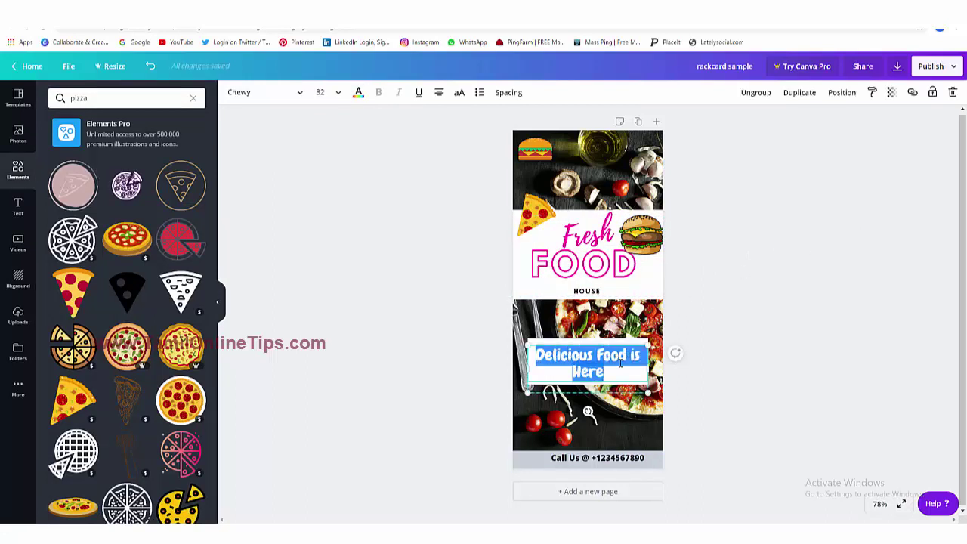
pyautogui.click(358, 94)
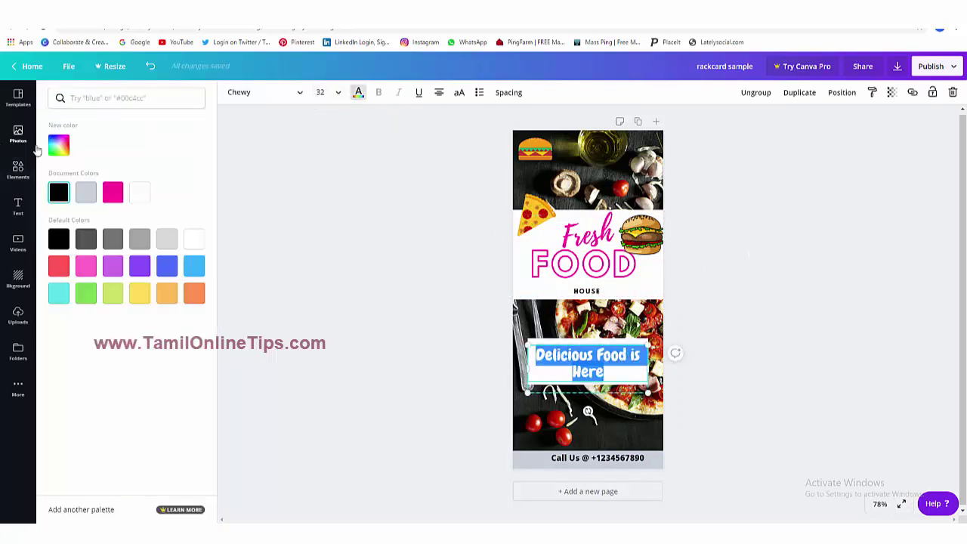
pyautogui.click(112, 193)
pyautogui.click(831, 325)
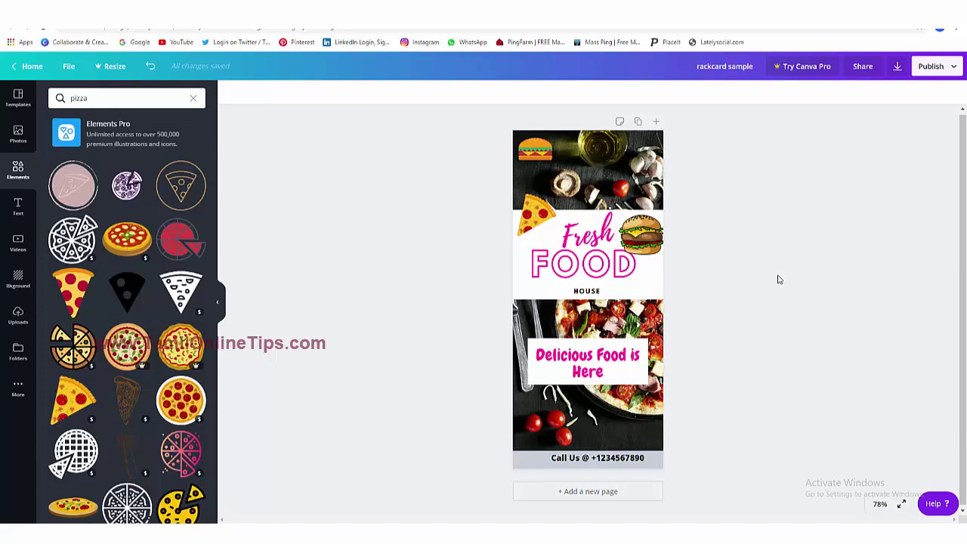
pyautogui.click(897, 68)
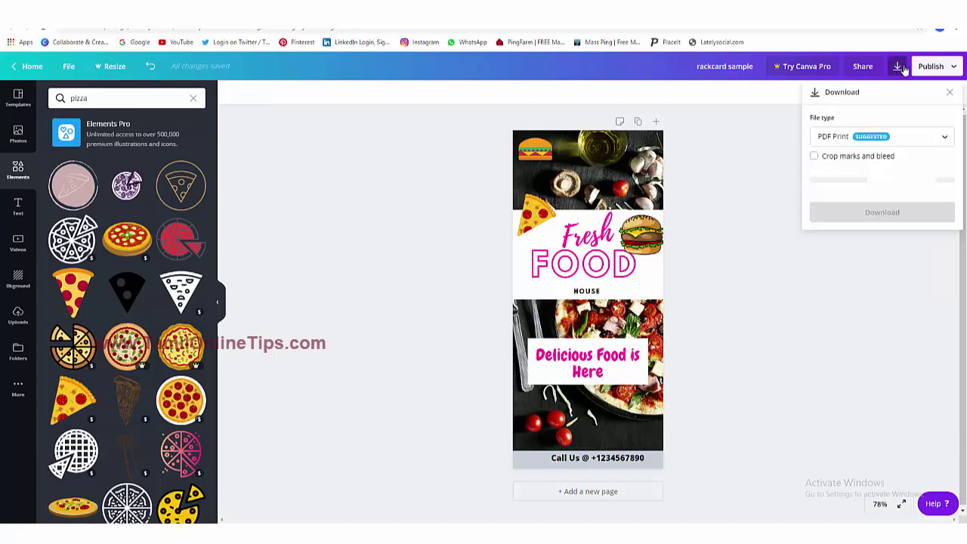
pyautogui.click(845, 137)
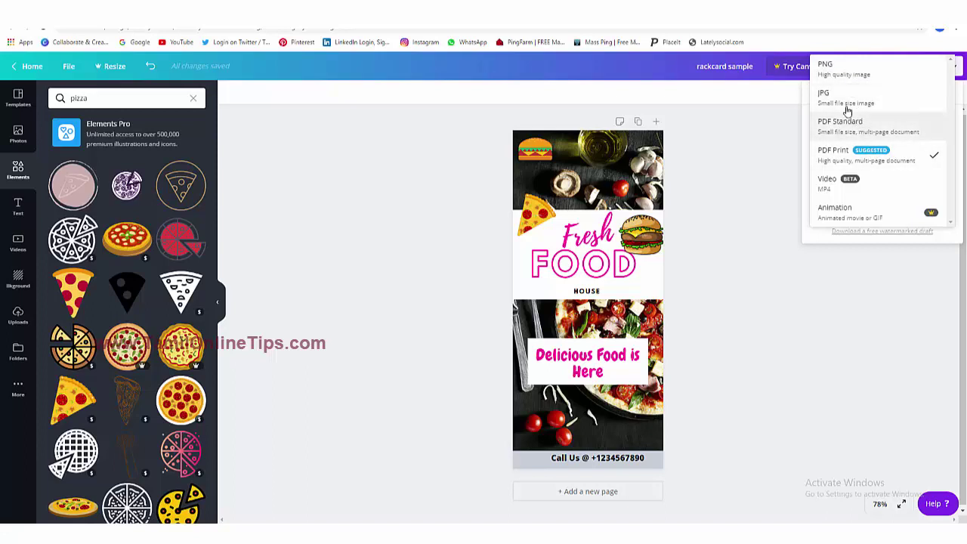
pyautogui.click(844, 102)
pyautogui.click(855, 260)
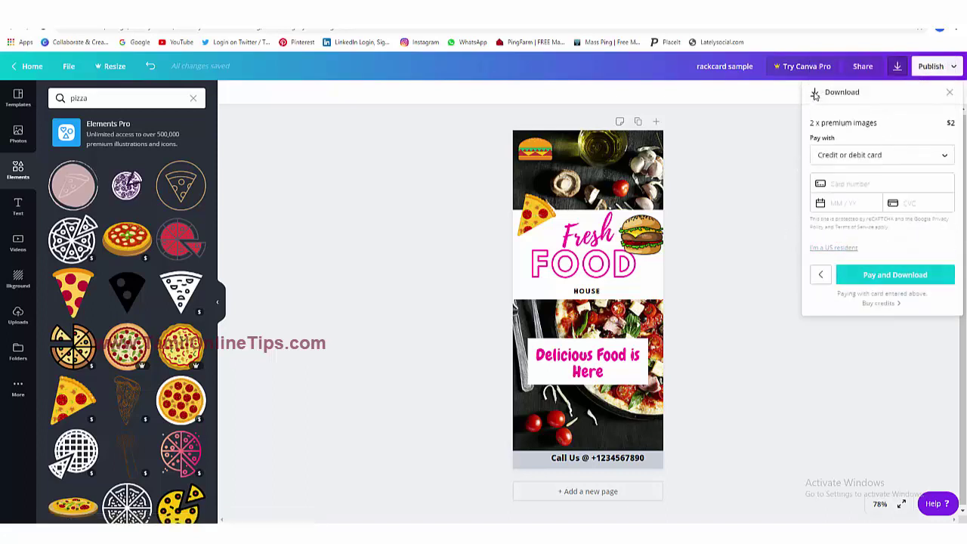
pyautogui.click(945, 96)
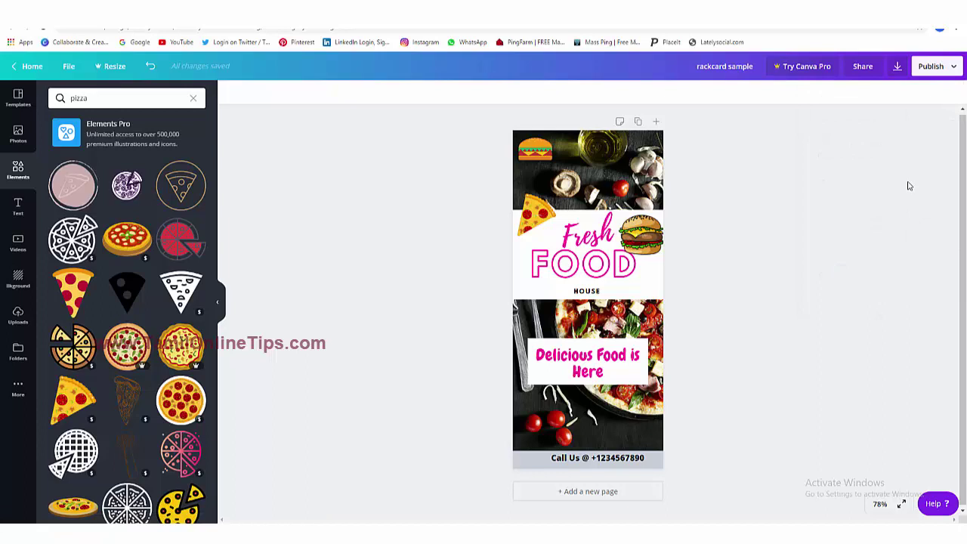
pyautogui.click(897, 68)
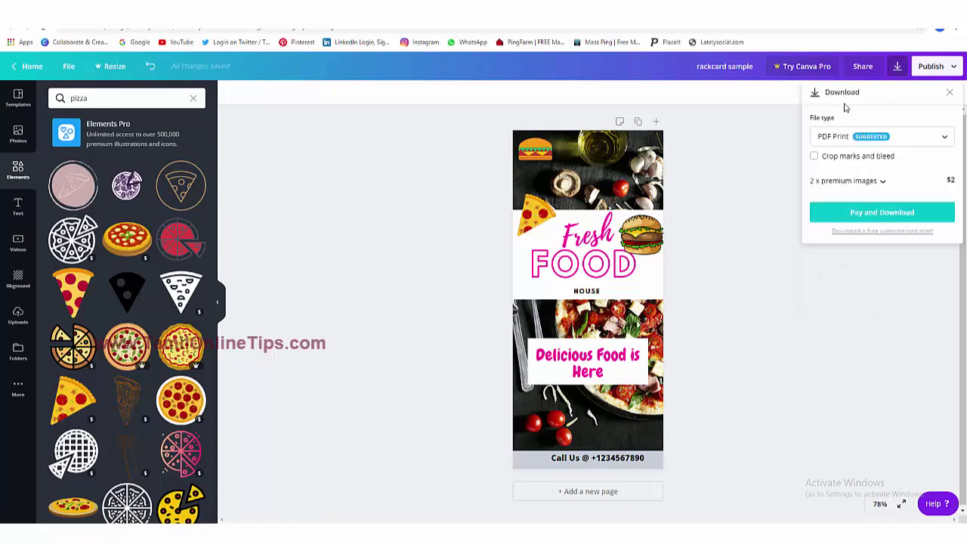
pyautogui.click(731, 156)
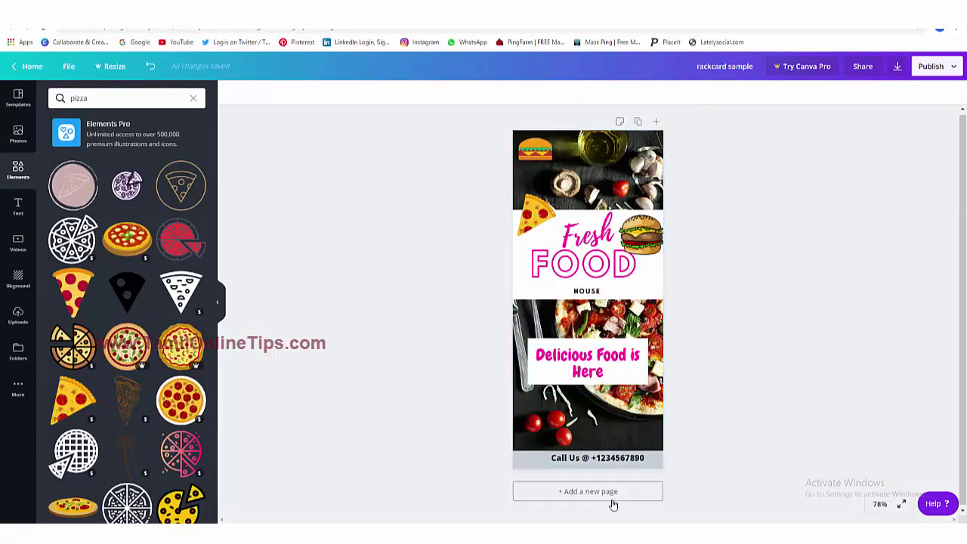
# - Add a second page and apply The Sushi Place rack card template to it
pyautogui.click(586, 492)
pyautogui.click(18, 98)
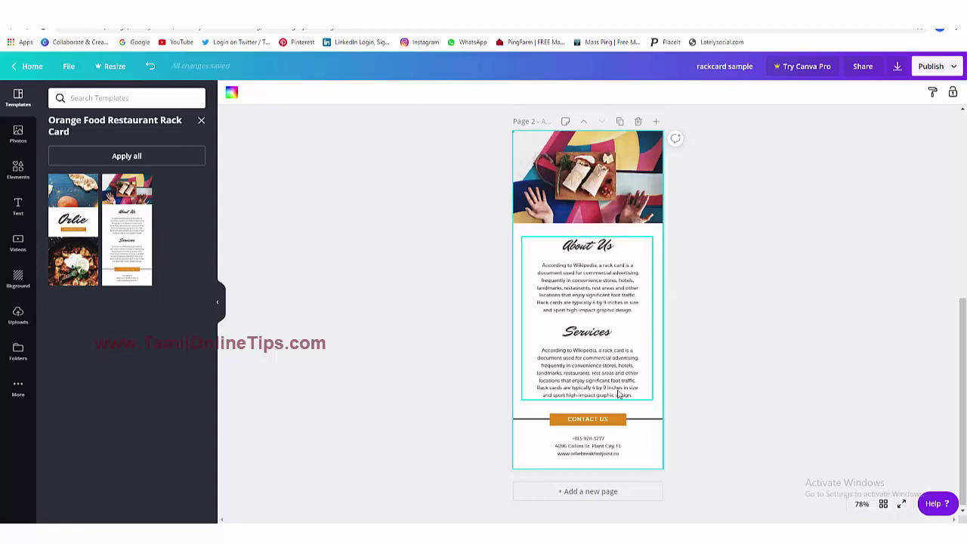
pyautogui.click(199, 121)
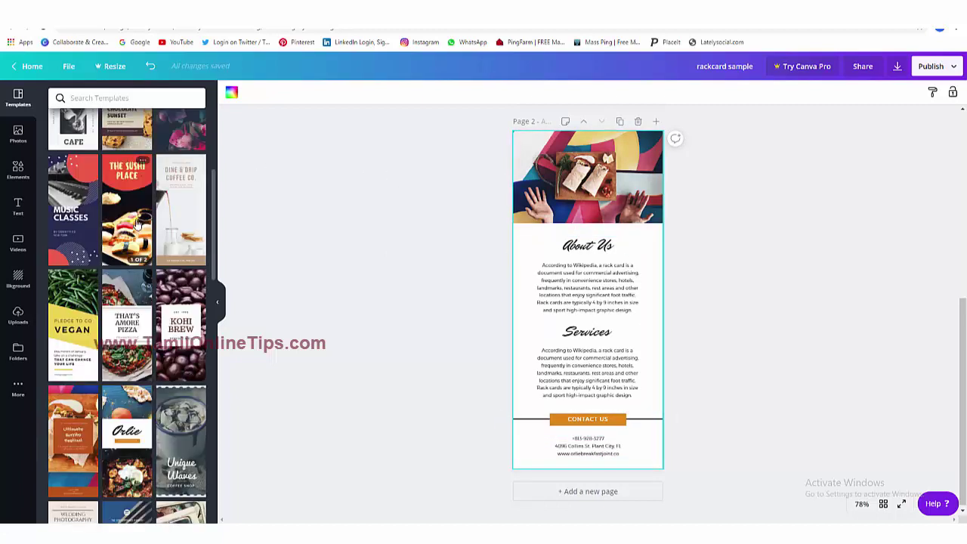
pyautogui.click(136, 223)
pyautogui.click(59, 251)
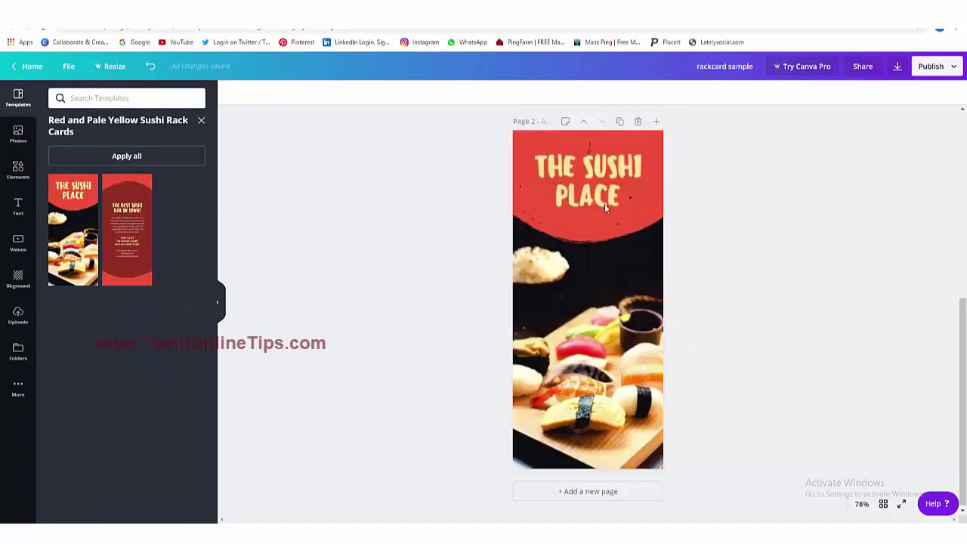
# - Switch page 2 to the Brown Cookie Photo Dessert Side Rack Card design and select its cookie photo
pyautogui.click(201, 120)
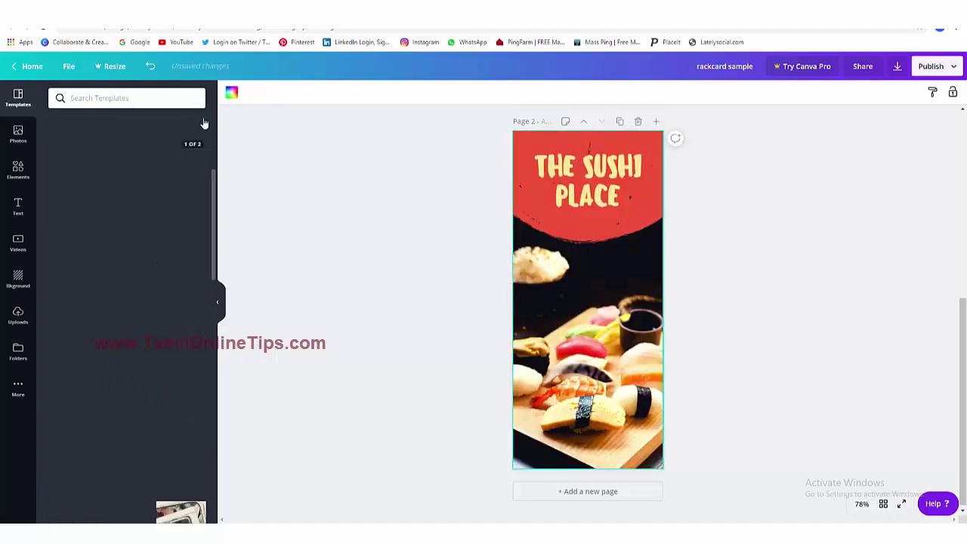
pyautogui.scroll(-1, 146, 344)
pyautogui.scroll(-3, 145, 345)
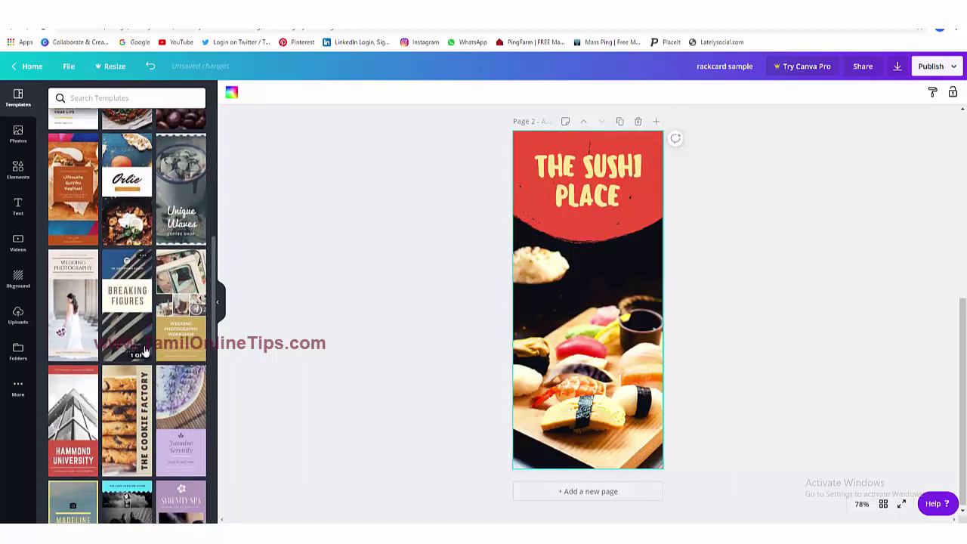
pyautogui.scroll(-2, 145, 352)
pyautogui.scroll(-2, 146, 352)
pyautogui.click(127, 173)
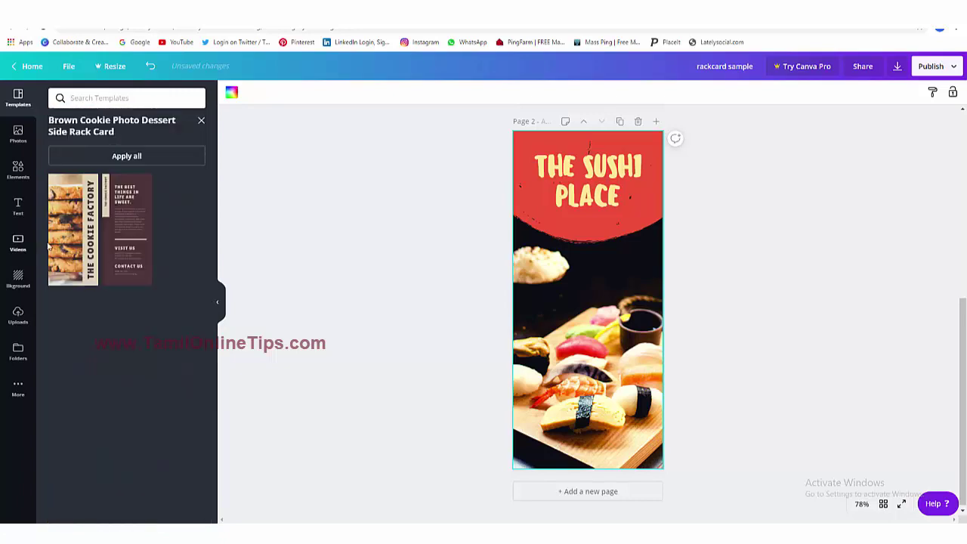
pyautogui.click(18, 241)
pyautogui.click(18, 98)
pyautogui.click(83, 258)
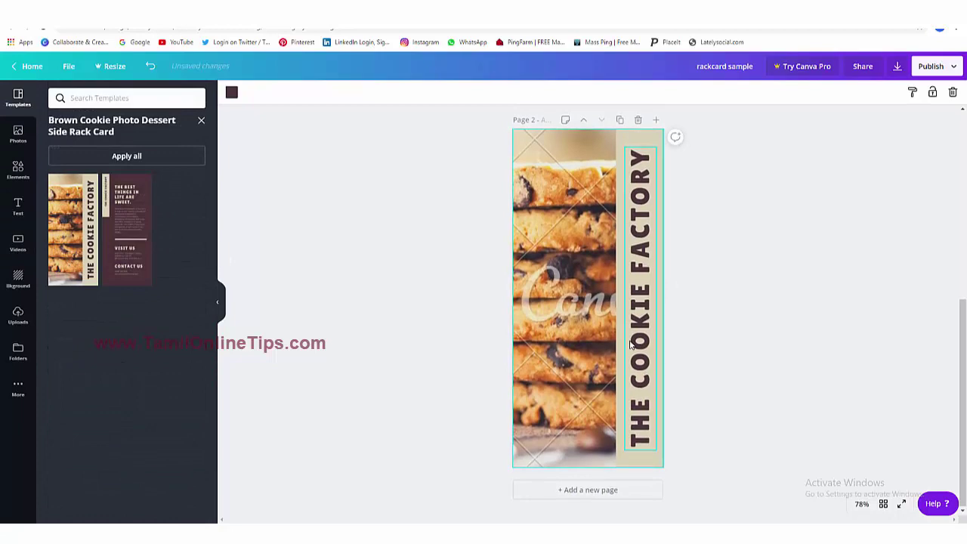
pyautogui.scroll(5, 631, 343)
pyautogui.scroll(-5, 631, 344)
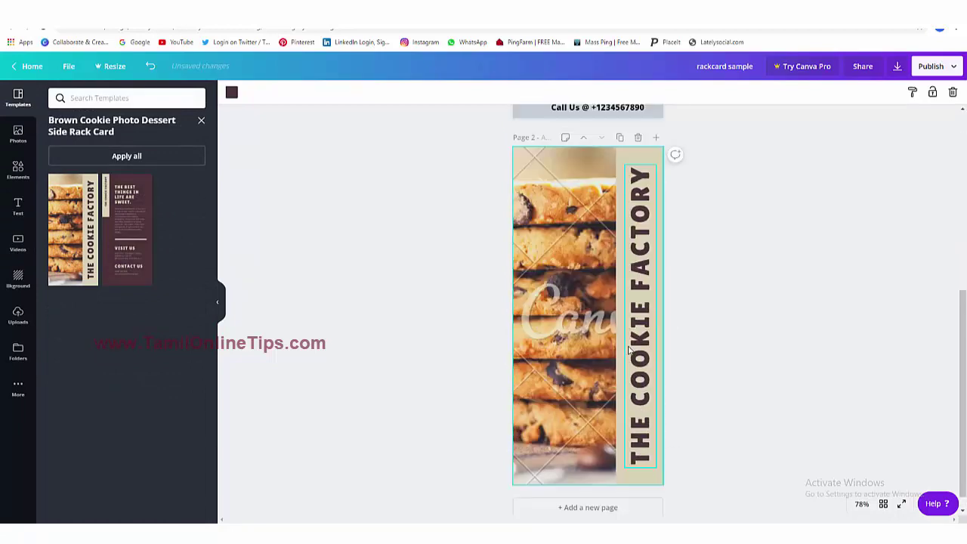
pyautogui.click(563, 226)
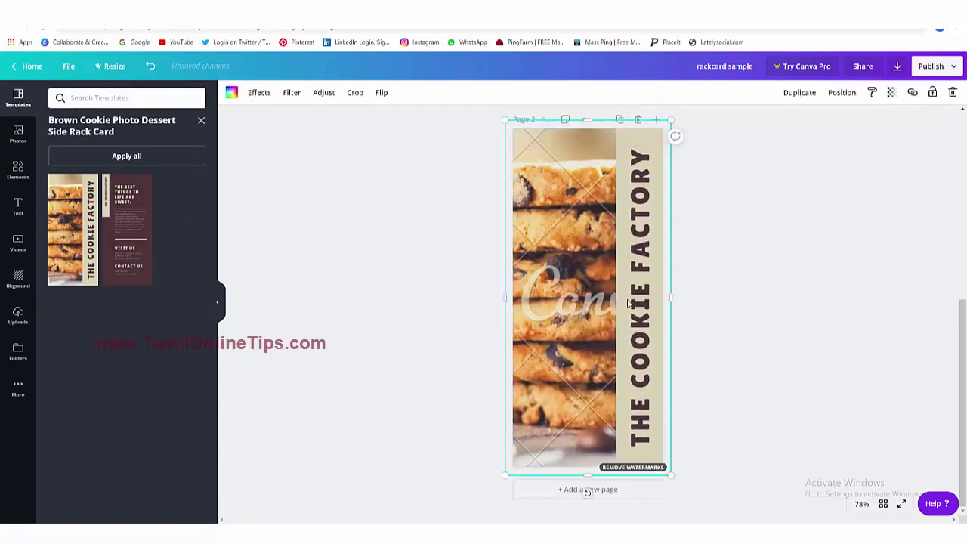
pyautogui.click(18, 280)
# - Replace page 2's cookie photo with the uploaded idli-on-banana-leaf photo
pyautogui.click(18, 315)
pyautogui.moveTo(92, 355); pyautogui.dragTo(552, 340)
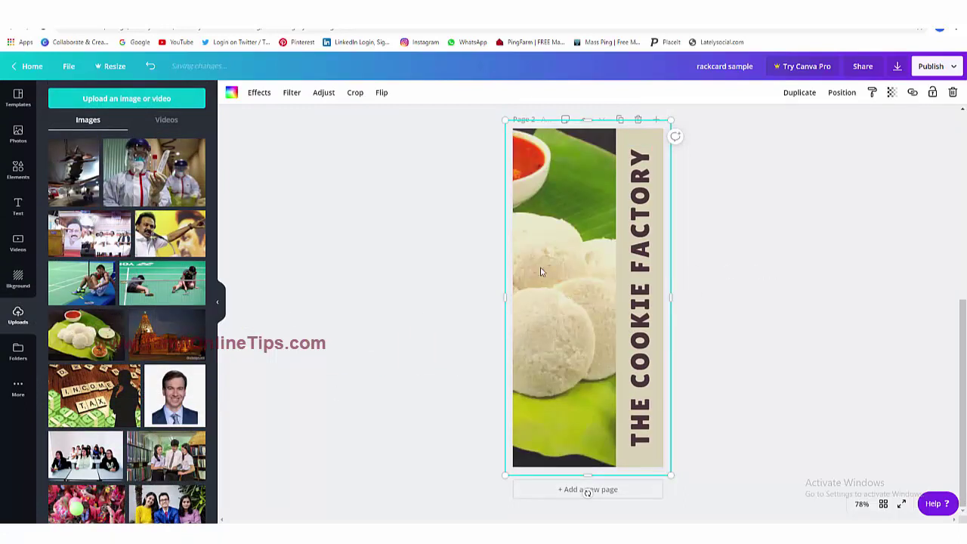
pyautogui.scroll(-3, 128, 361)
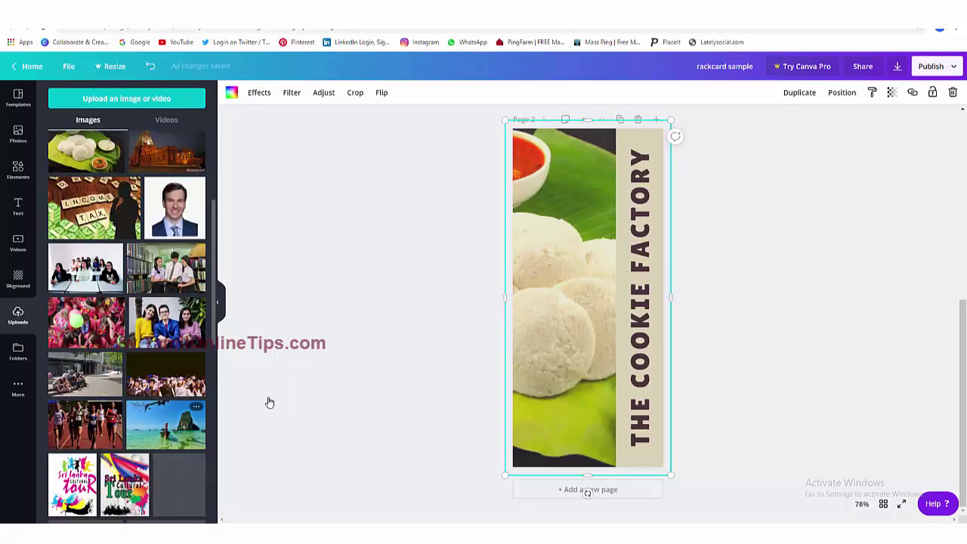
pyautogui.scroll(5, 576, 359)
pyautogui.scroll(3, 129, 302)
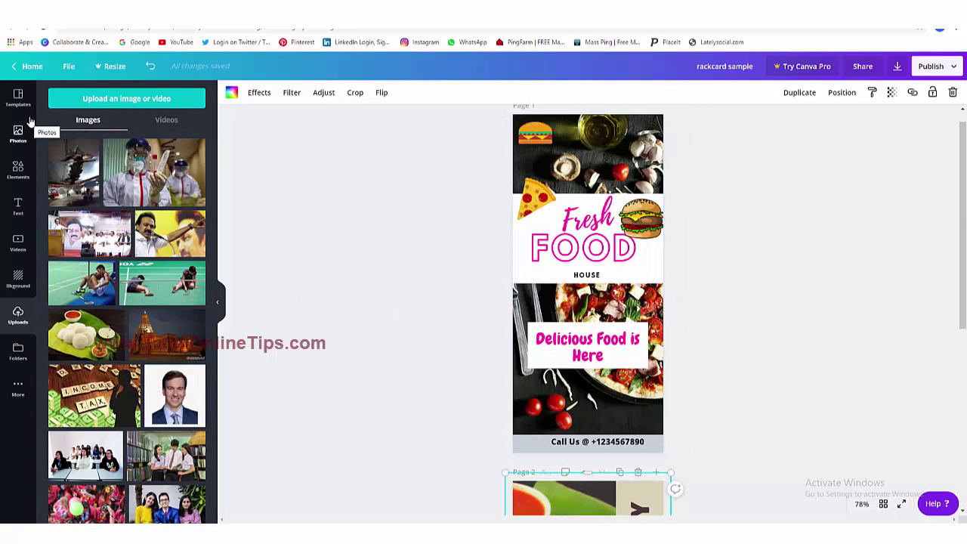
pyautogui.click(18, 97)
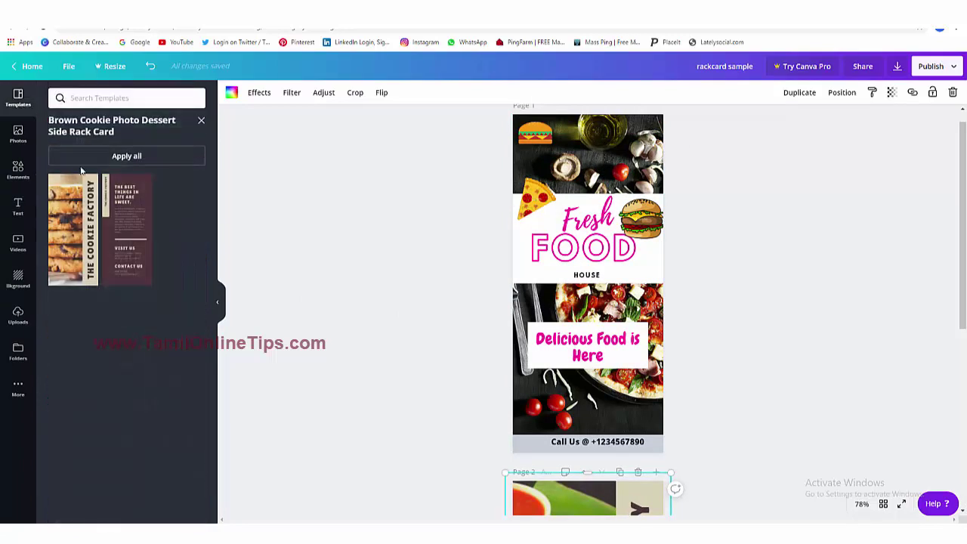